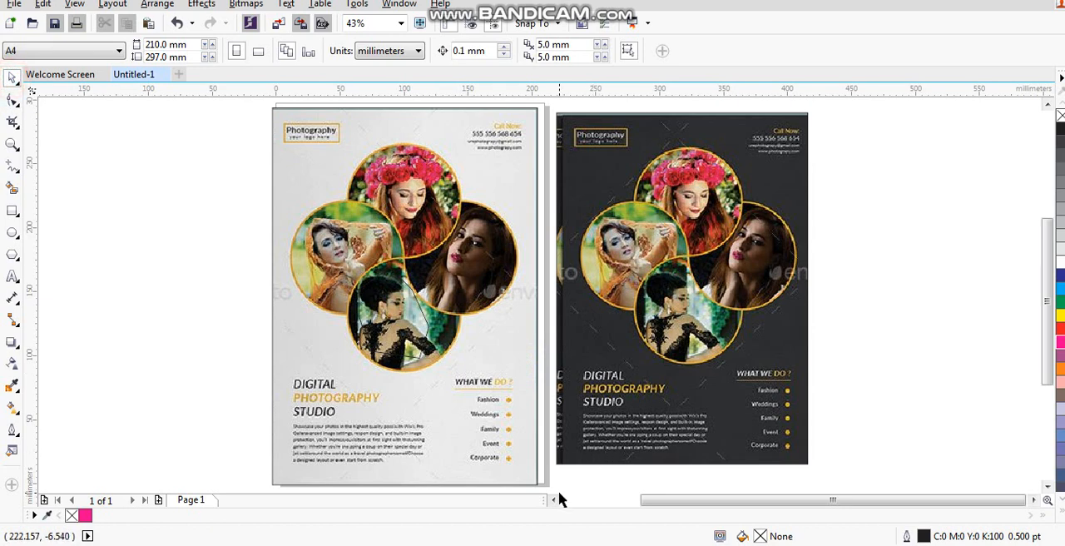
- Draw a rectangle about 226 × 293 mm beside the white reference flyer and fill it with 10% black
left_click(554, 499)
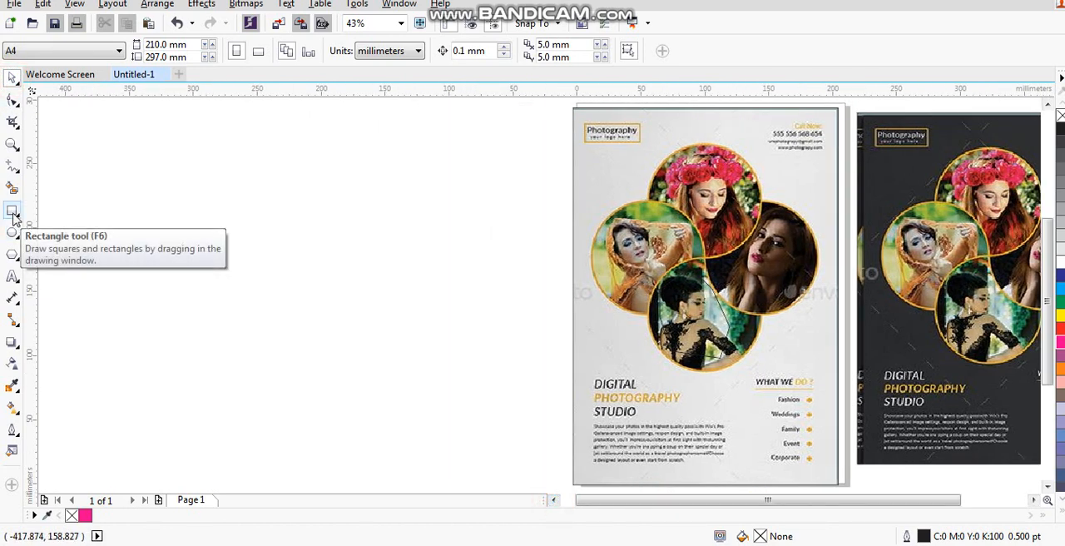
left_click(13, 214)
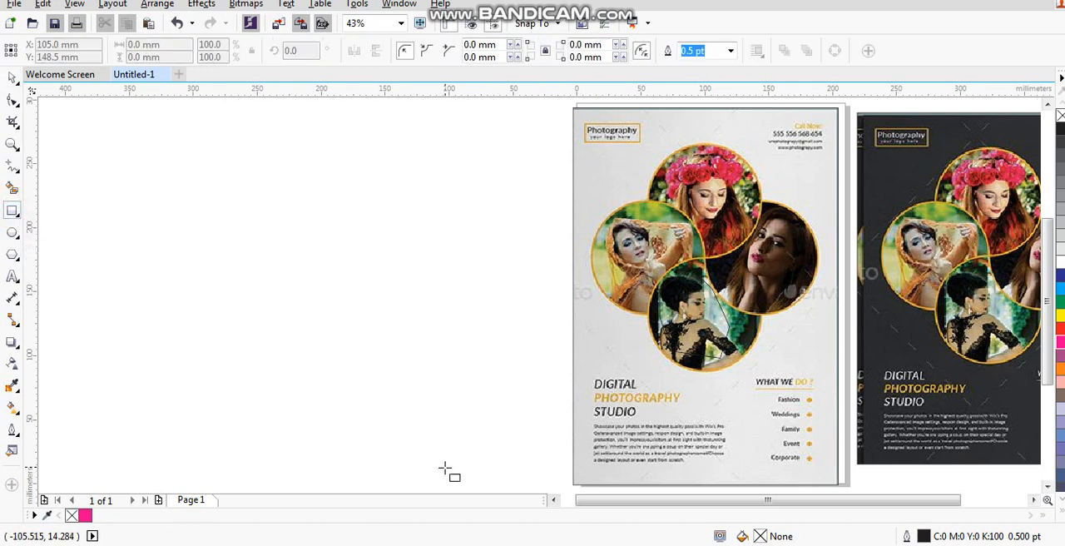
mouse_move(552, 482)
left_mouse_down()
mouse_move(318, 195)
mouse_move(270, 116)
mouse_move(260, 118)
mouse_move(262, 103)
left_mouse_up()
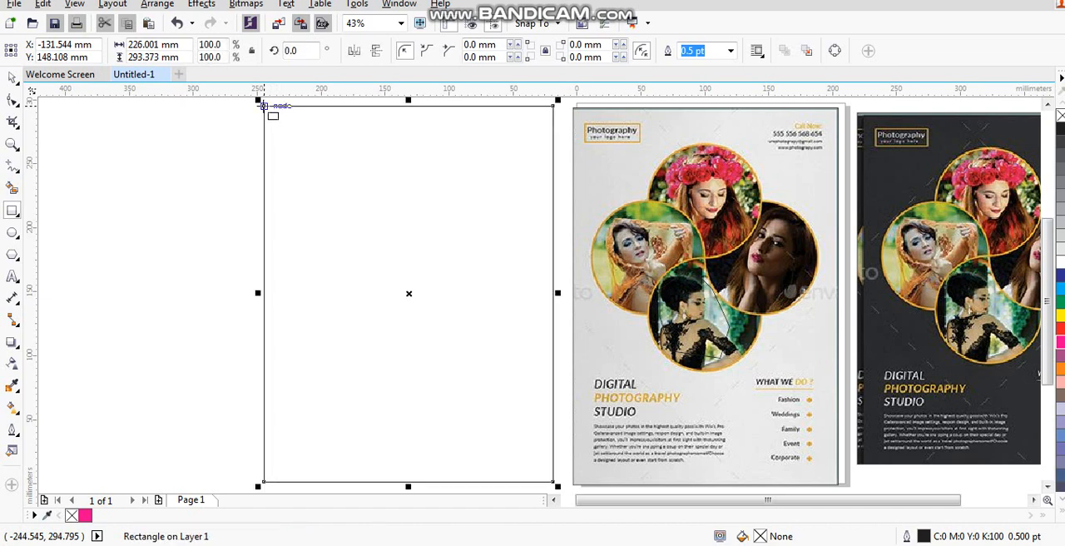
left_click(13, 75)
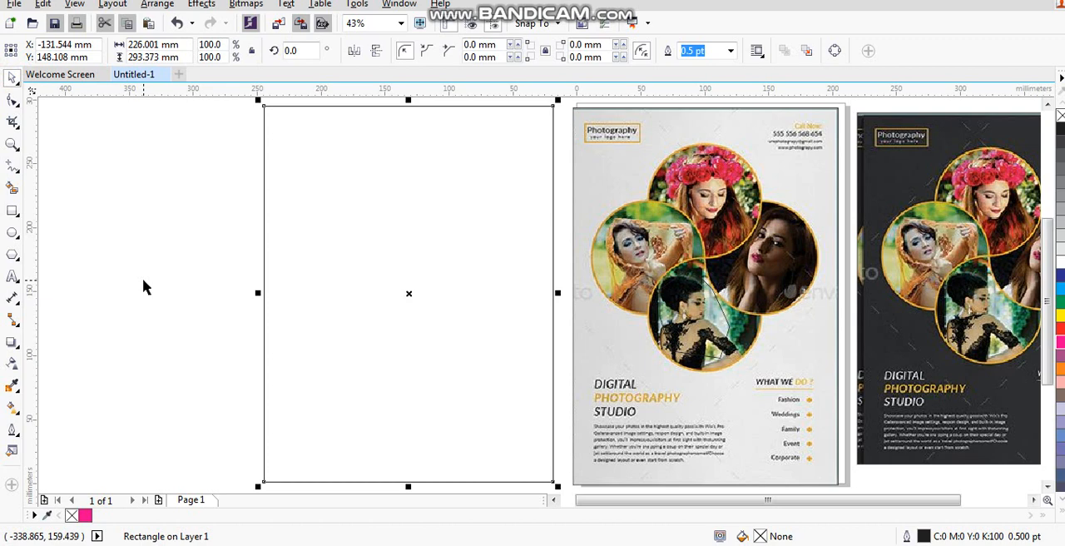
left_click(1060, 252)
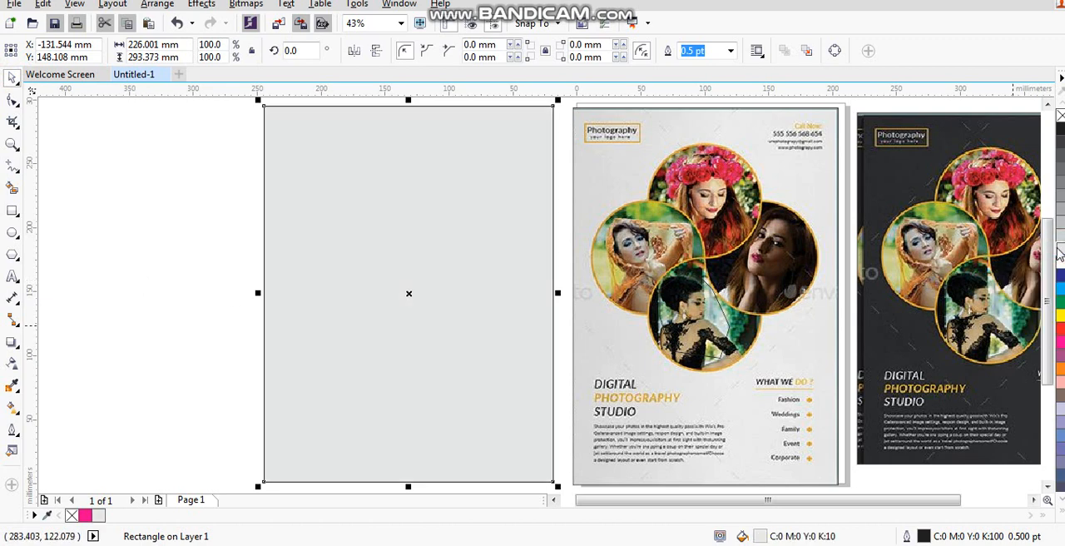
left_click(152, 259)
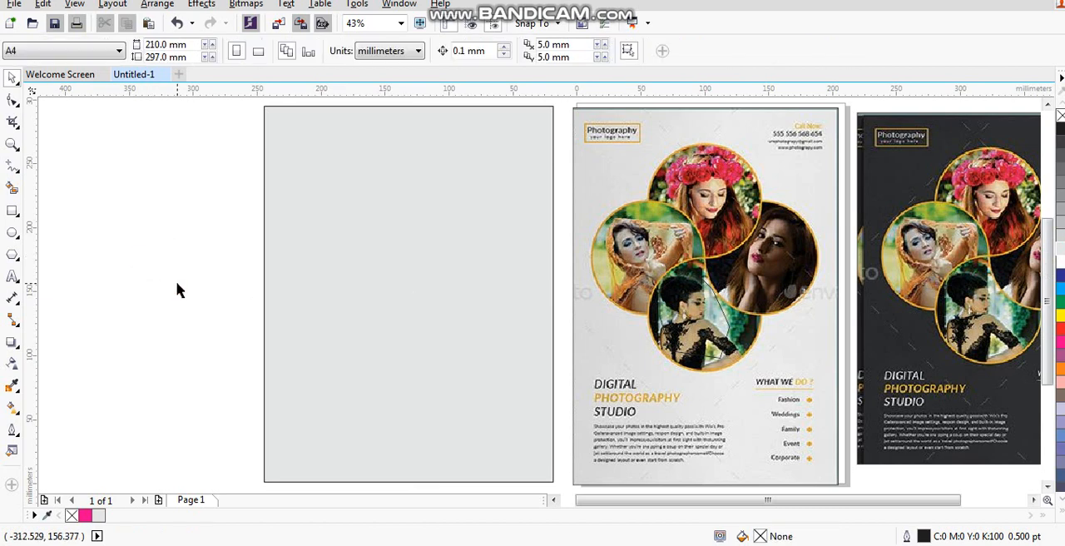
- Draw a circle about 88 mm across matching the reference flyer's top photo circle and fill it with 60% black
left_click(12, 234)
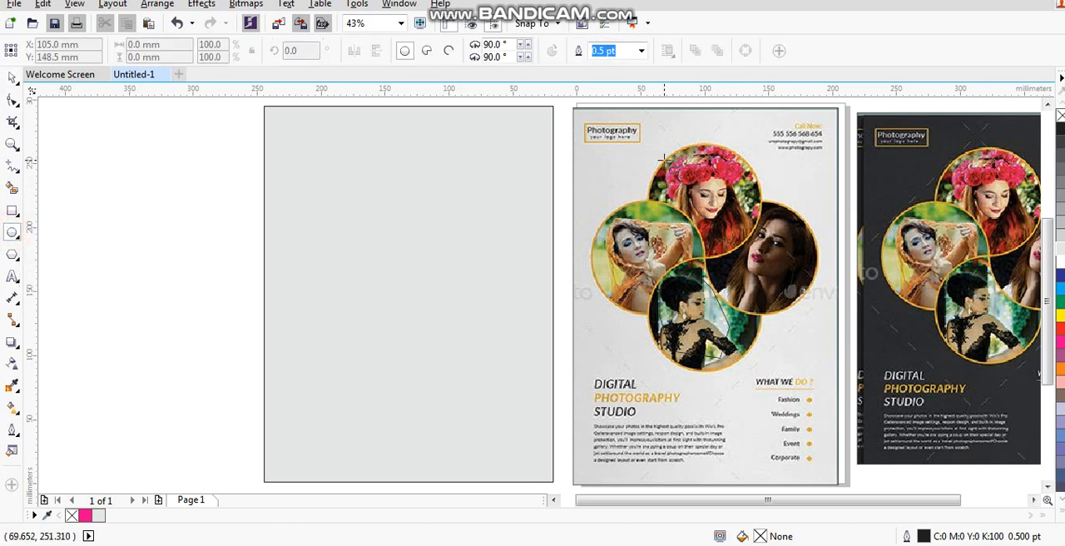
left_click_drag(631, 151, 740, 260)
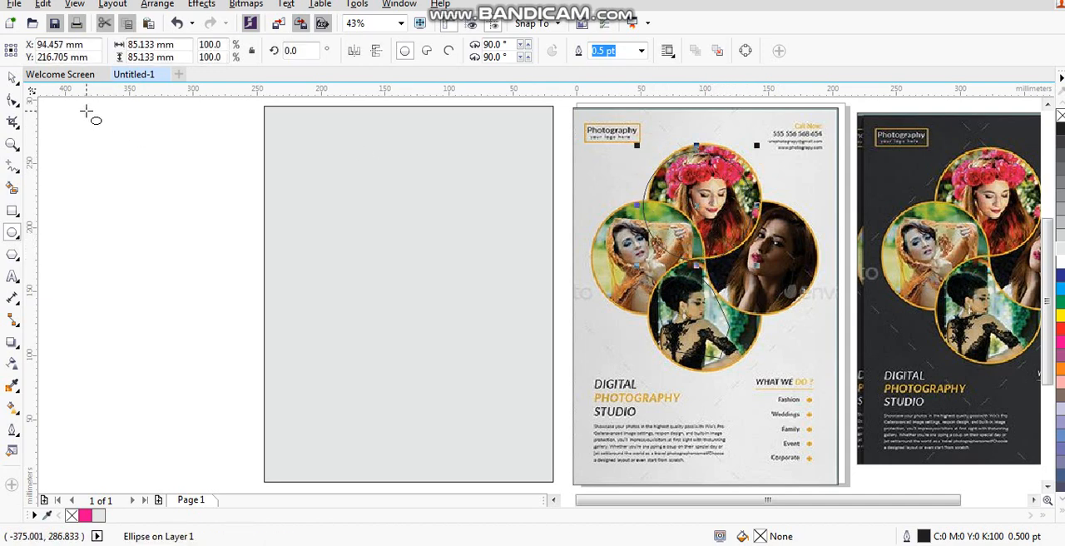
left_click(9, 78)
left_click_drag(700, 206, 705, 202)
left_click_drag(760, 144, 767, 138)
left_click(1060, 186)
- Move the grey circle onto the upper part of the light grey rectangle and centre it horizontally on it
left_click_drag(668, 206, 358, 219)
left_click(476, 301, "shift")
key("c")
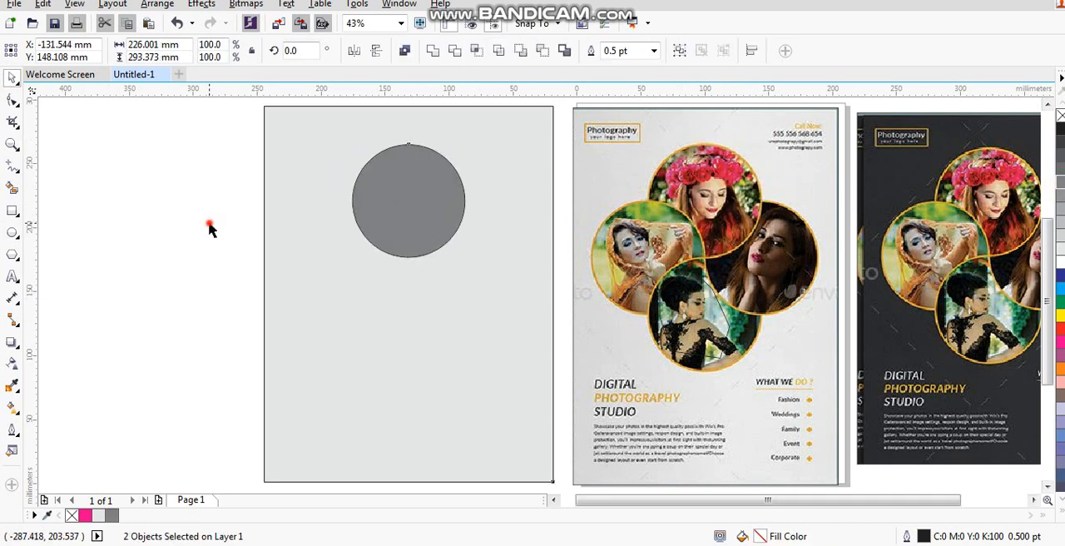
- Duplicate the circle into four overlapping circles at top, bottom, left and right that meet at one central point
left_click(408, 205)
left_click_drag(413, 146, 408, 259)
left_click_drag(256, 141, 485, 211)
left_click(426, 337)
left_click(123, 279)
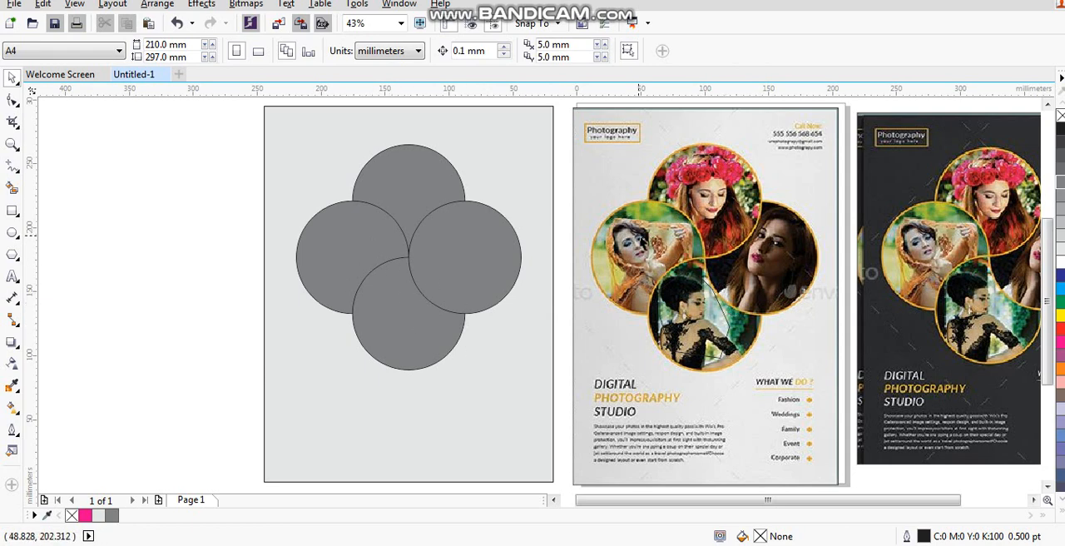
- Remove the fill from all four circles, leaving only their outlines
left_click(422, 190)
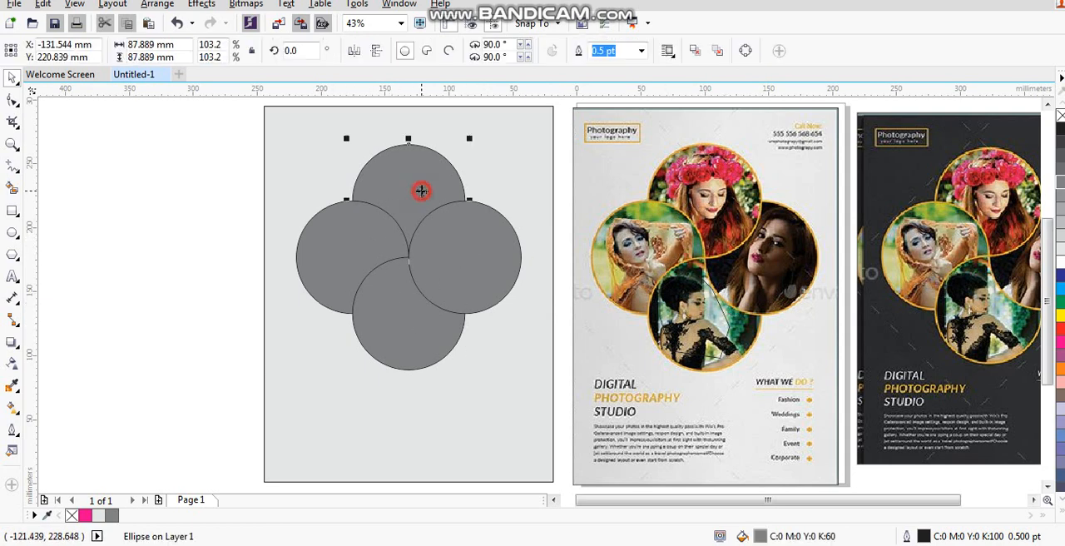
left_click_drag(209, 138, 540, 387)
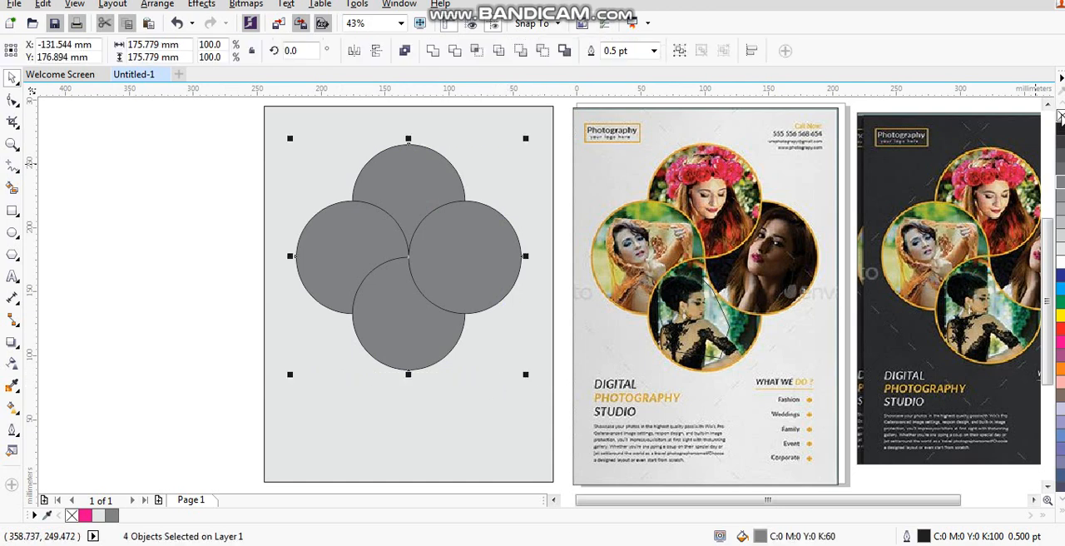
left_click(1059, 115)
left_click(257, 171)
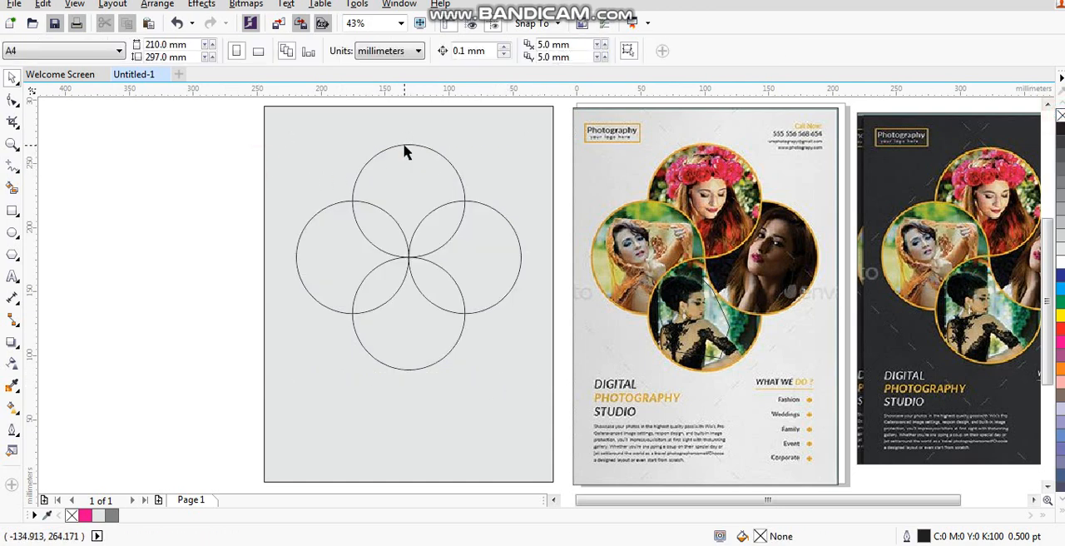
- Trim the right circle with the top circle, and the bottom circle with the right one
left_click(405, 151)
left_click(501, 213, "shift")
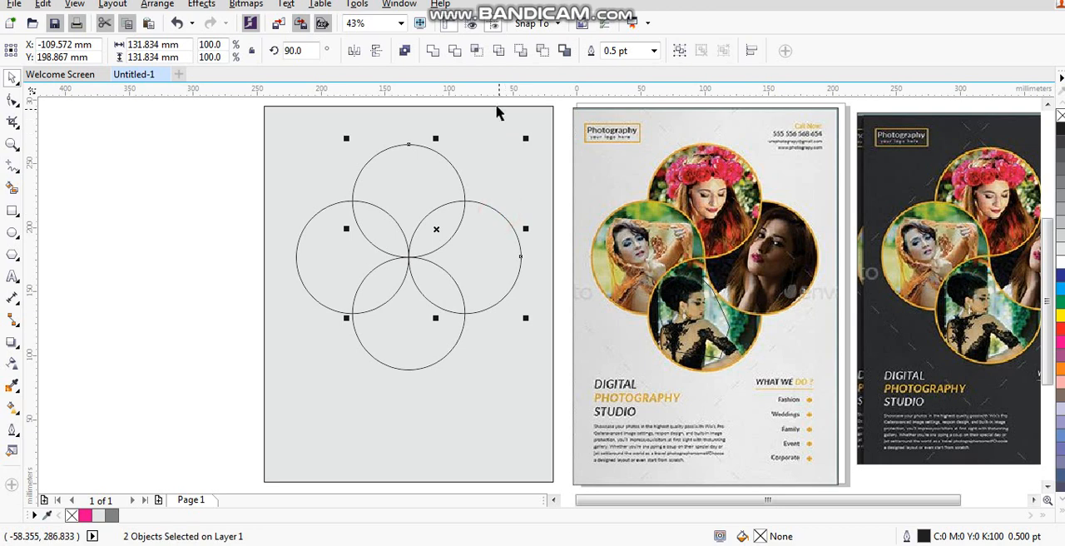
left_click(453, 51)
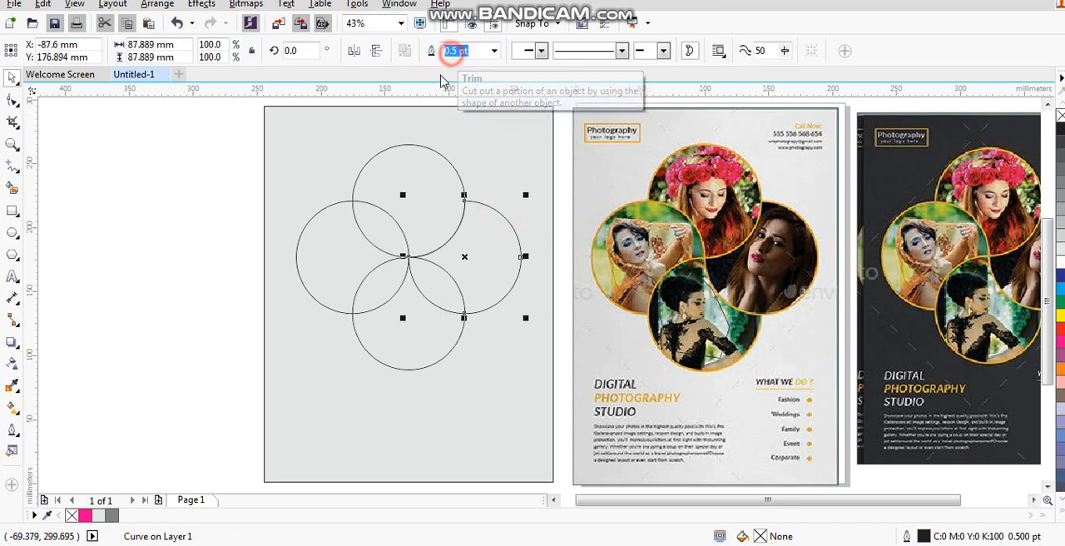
left_click(129, 236)
left_click(503, 296)
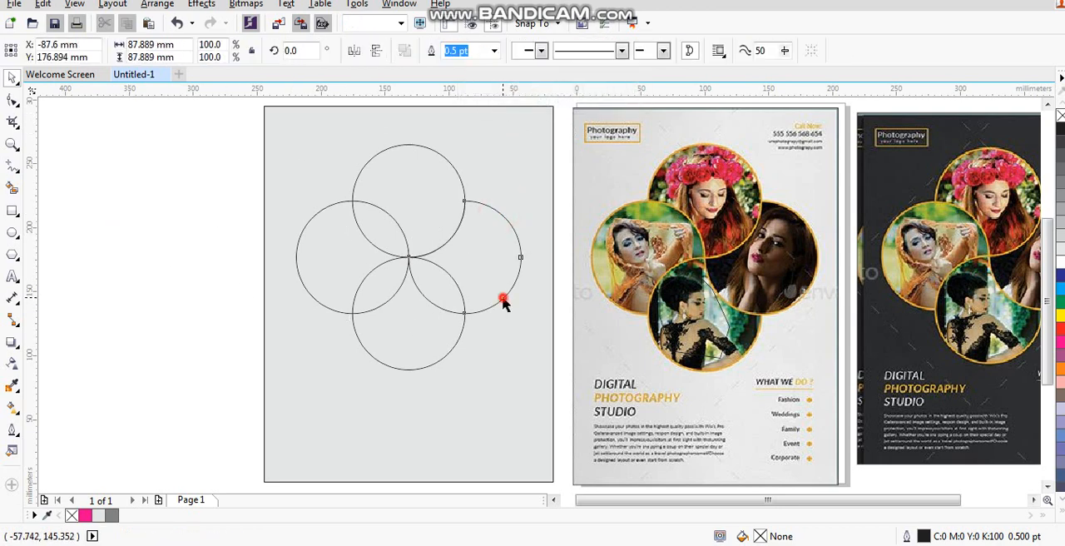
left_click(453, 347, "shift")
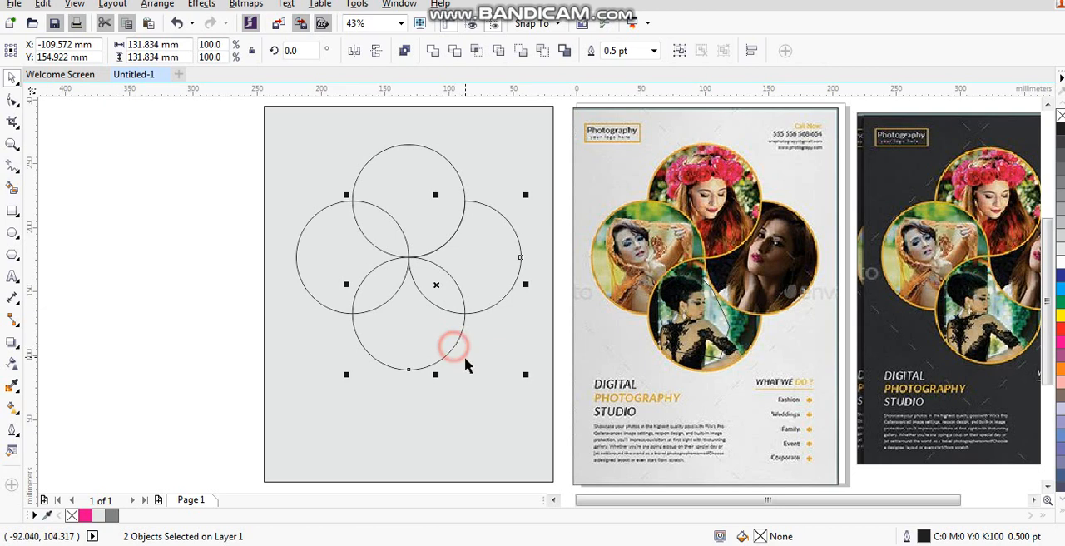
left_click(454, 51)
left_click(167, 352)
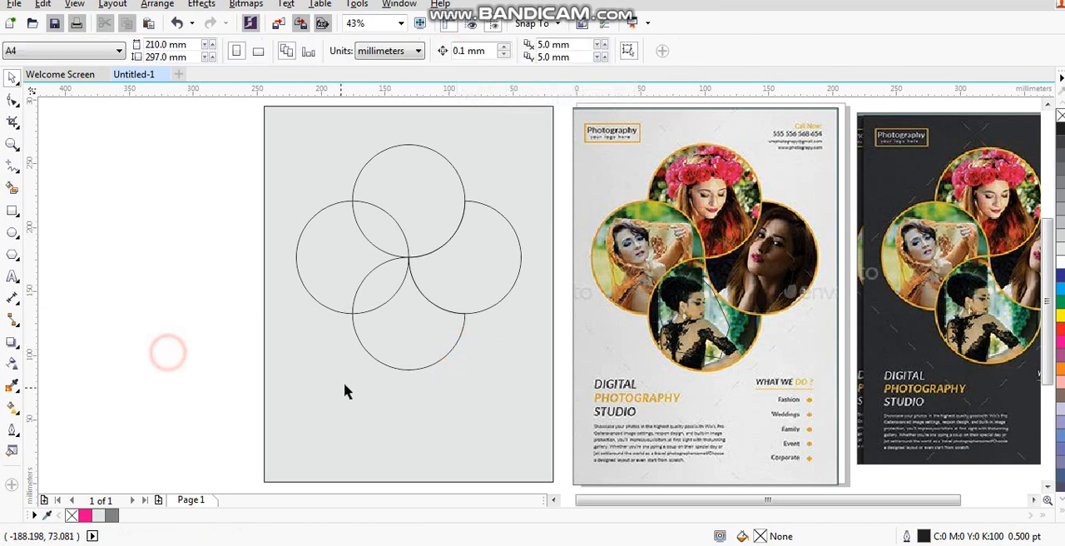
- Trim the left circle with the bottom circle, and the top circle with the left one
left_click(369, 361)
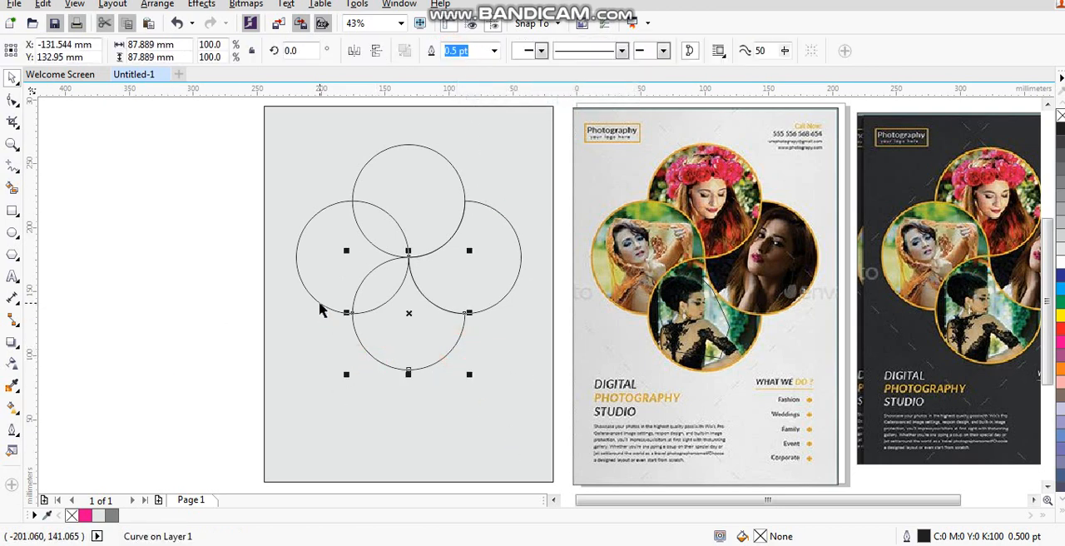
left_click(323, 308, "shift")
left_click(455, 52)
left_click(151, 262)
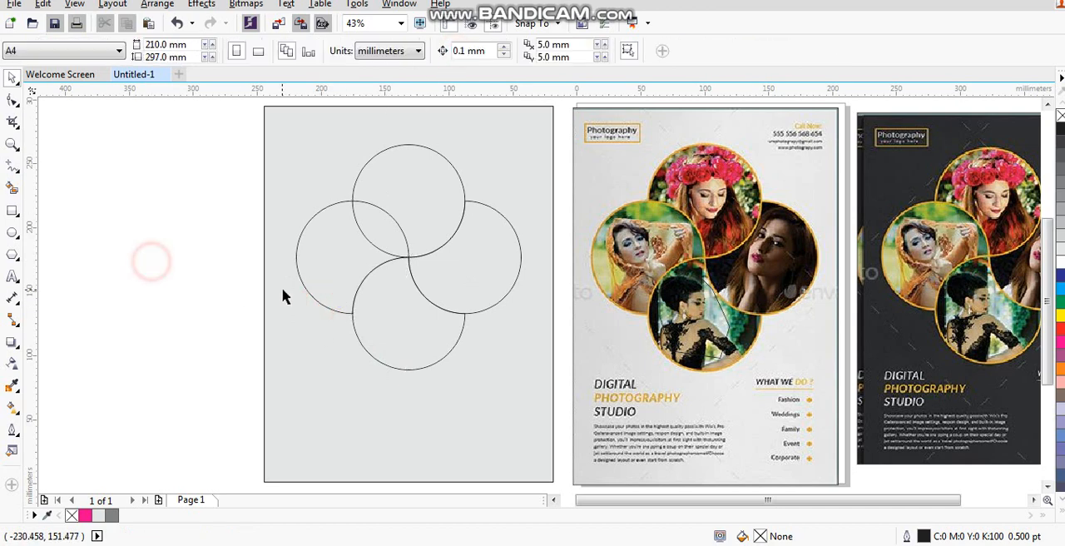
left_click(302, 286)
left_click(399, 146, "shift")
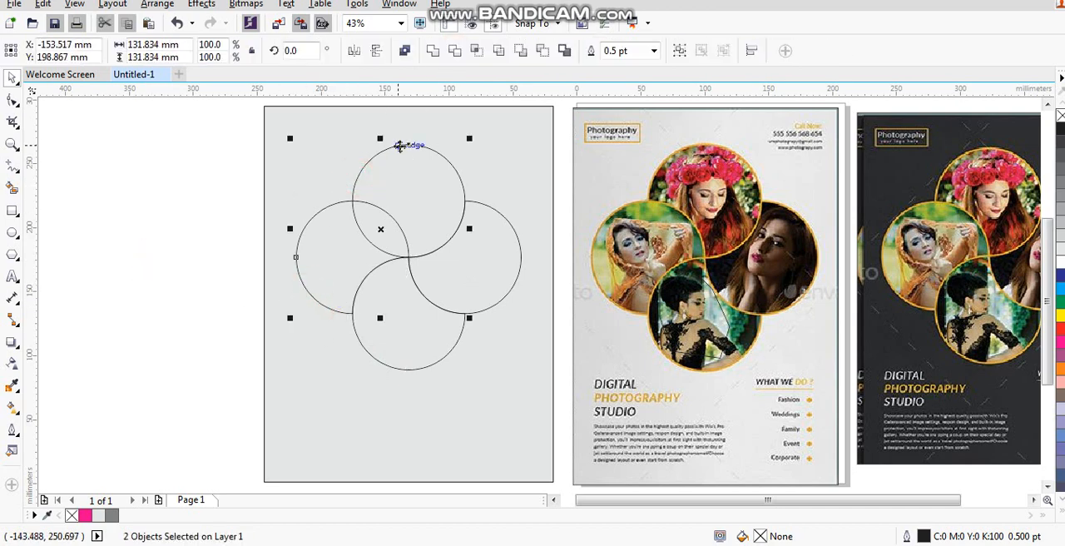
left_click(455, 52)
left_click(178, 222)
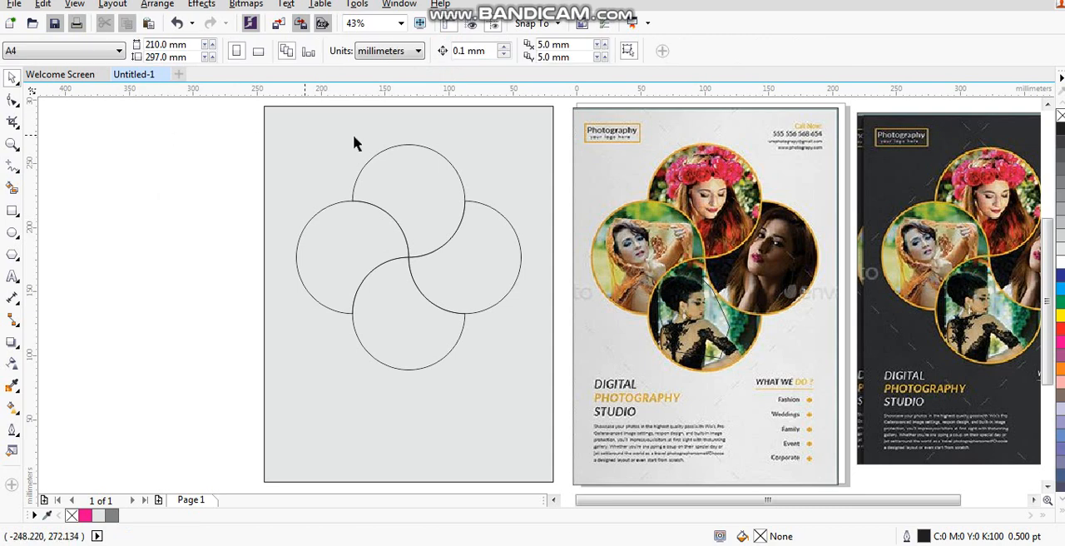
- Set the outline width of all four trimmed circle shapes to 4 pt
left_click_drag(175, 130, 529, 386)
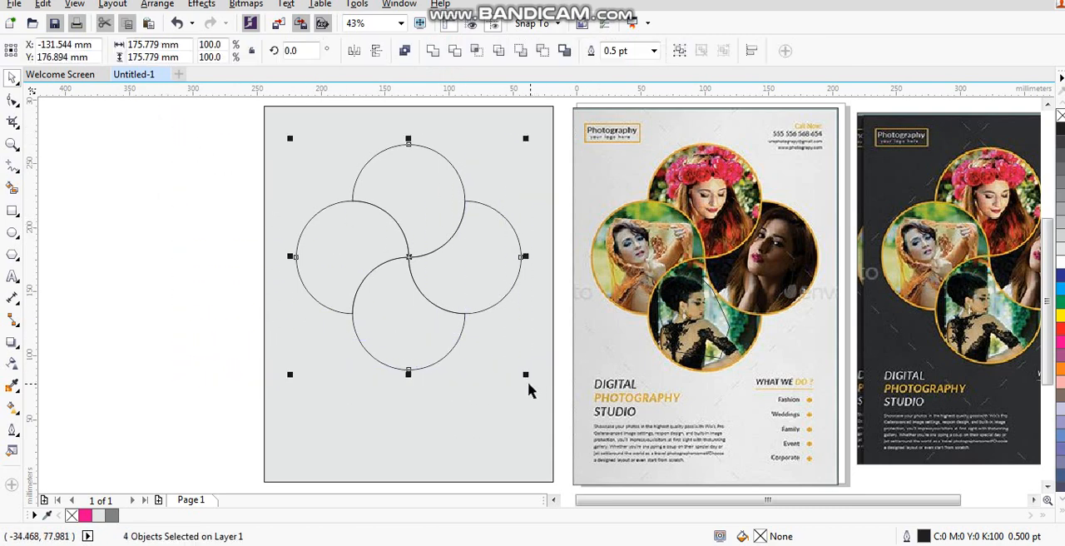
left_click(13, 430)
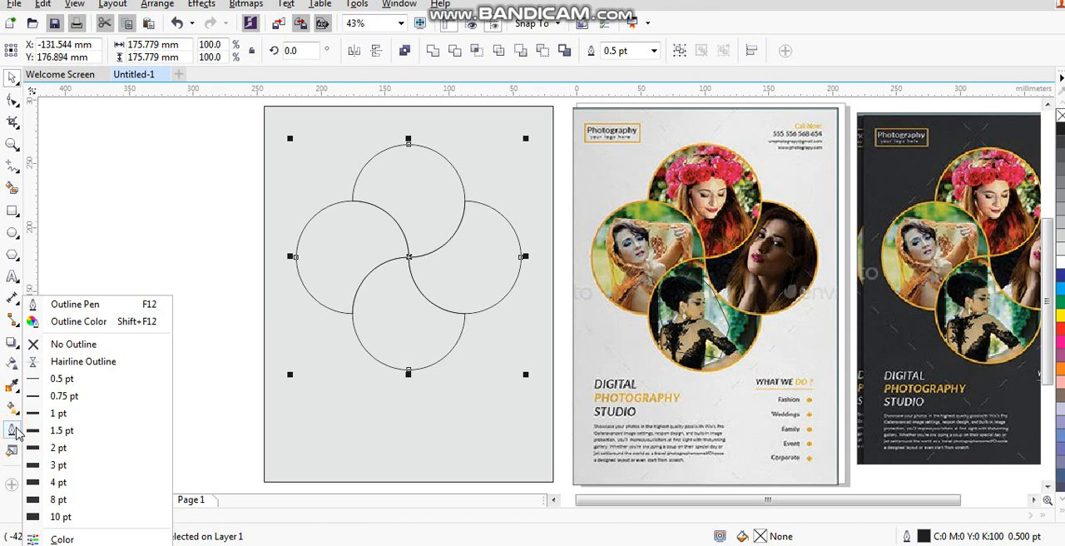
left_click(56, 449)
left_click(13, 430)
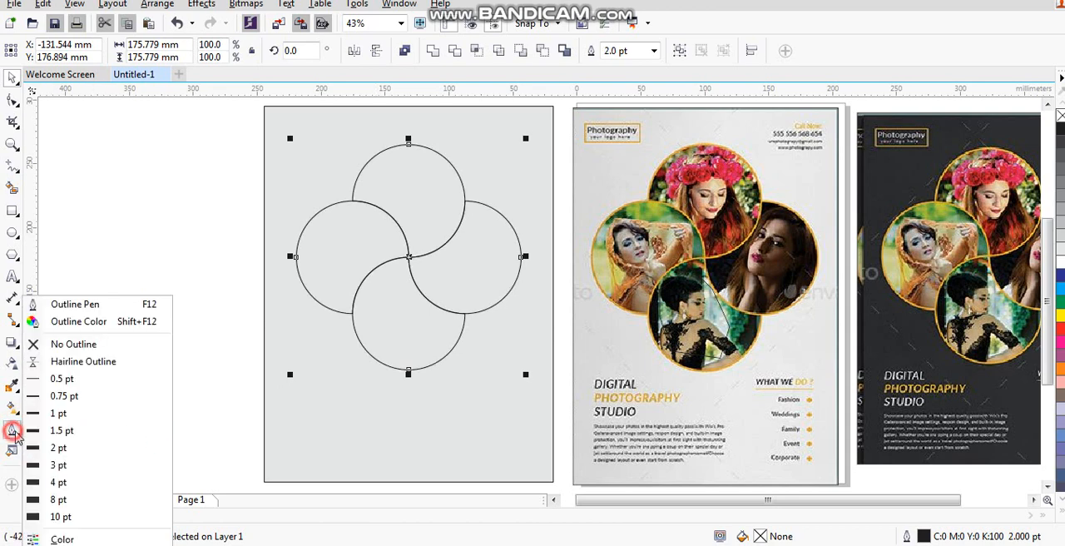
left_click(58, 481)
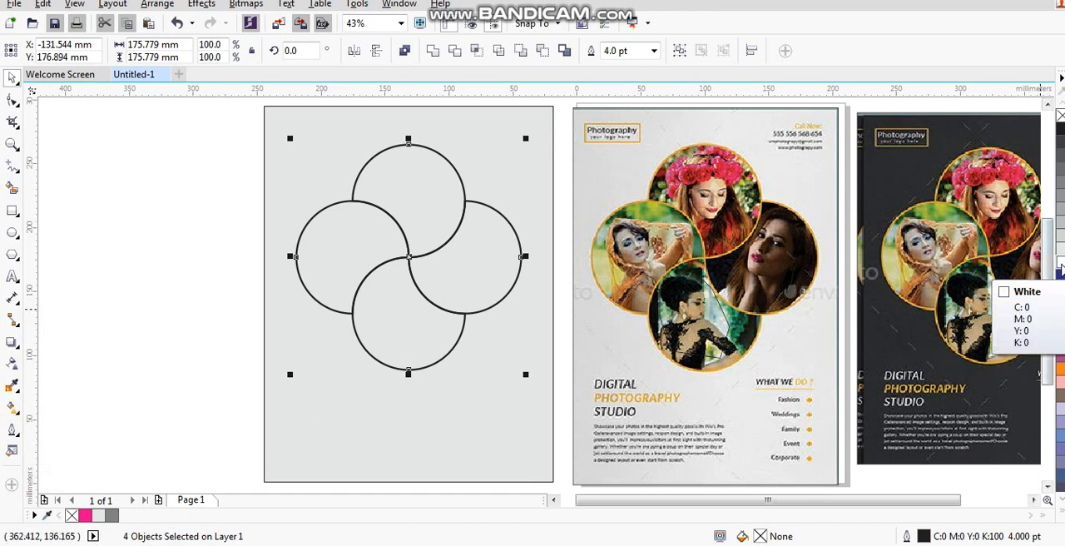
- Fill the four circle shapes with white and colour their outlines golden yellow (C0 M20 Y100 K0)
left_click(1060, 262)
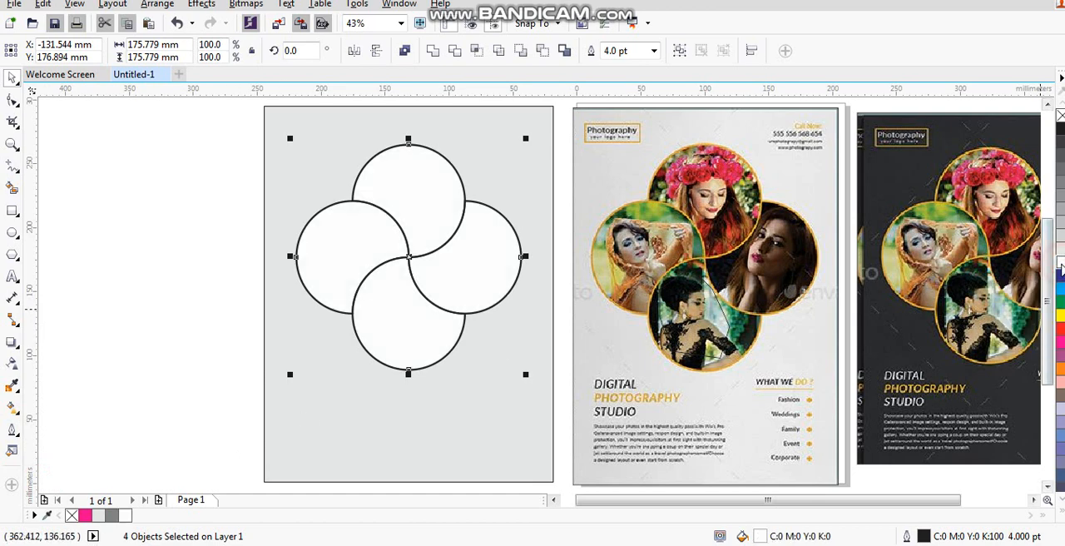
left_click(1060, 515)
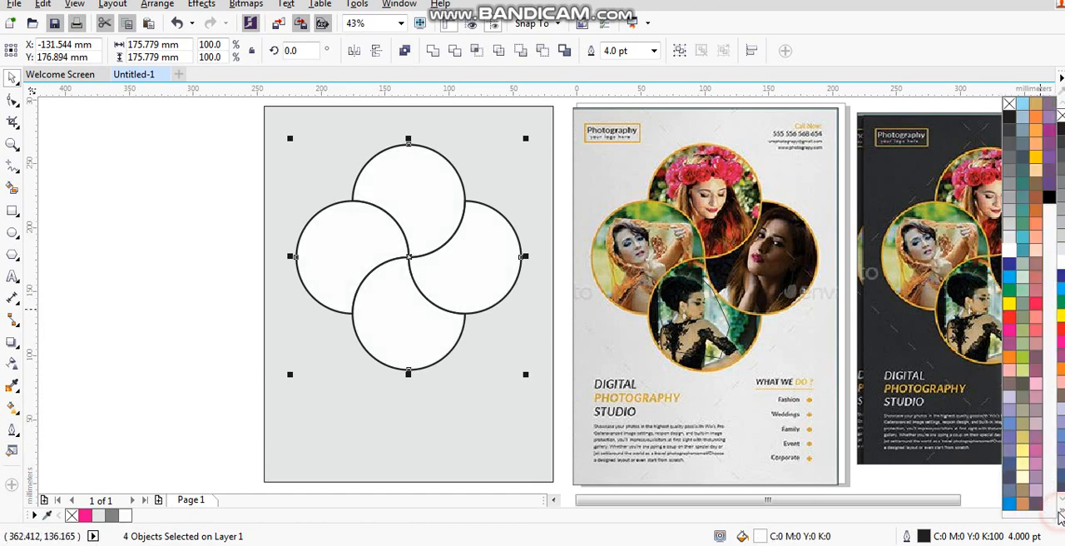
right_click(1033, 160)
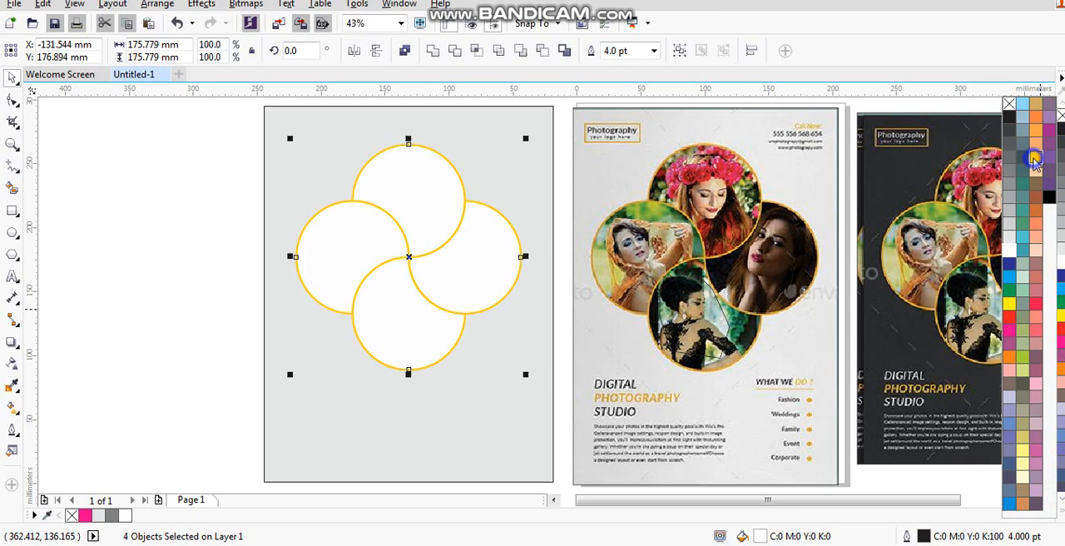
left_click(184, 276)
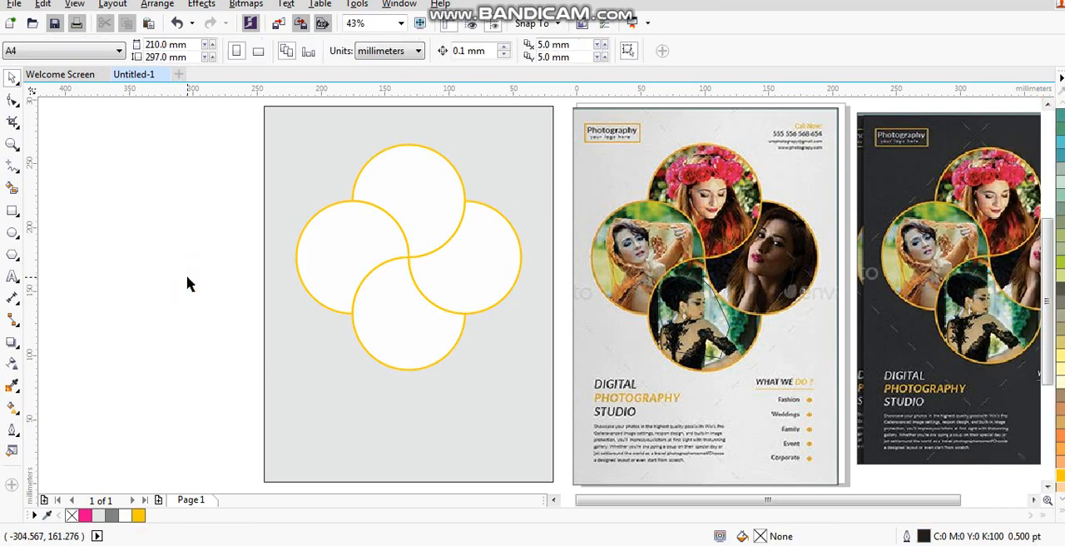
- Move the four portrait photos from above the layout to beside the light grey rectangle
scroll(316, 311, "down", 2)
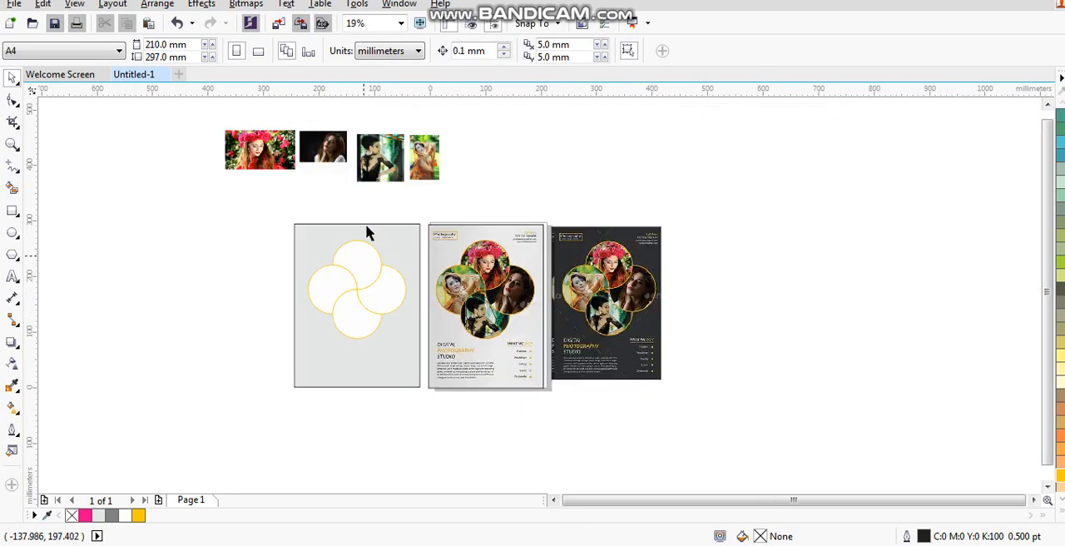
left_click_drag(275, 161, 259, 291)
left_click_drag(329, 132, 254, 320)
left_click_drag(368, 158, 287, 366)
left_click_drag(416, 163, 247, 374)
- Enlarge the photo of the woman with the flower crown to about 167 mm wide, keeping its proportions
left_click_drag(182, 202, 571, 405)
key("shift+F2")
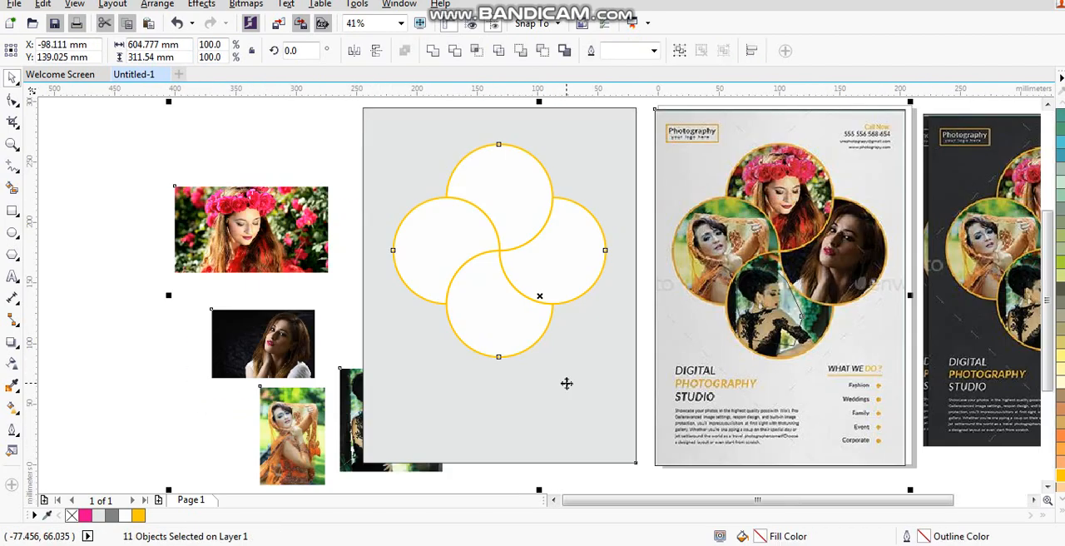
key("Escape")
left_click(251, 228)
left_click_drag(334, 177, 380, 152)
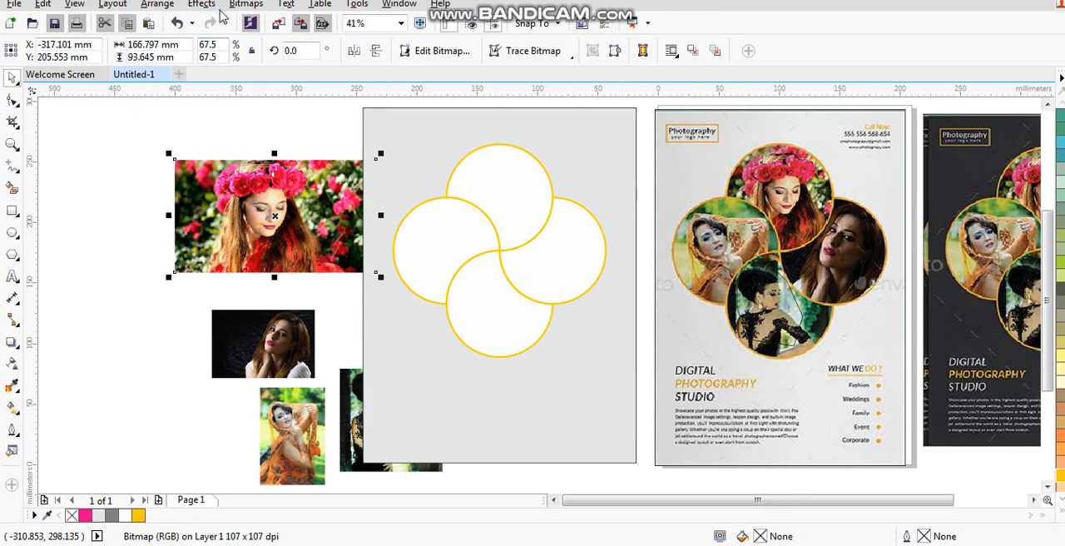
- PowerClip the flower crown photo inside the top circle shape
right_click(297, 199)
left_click(329, 112)
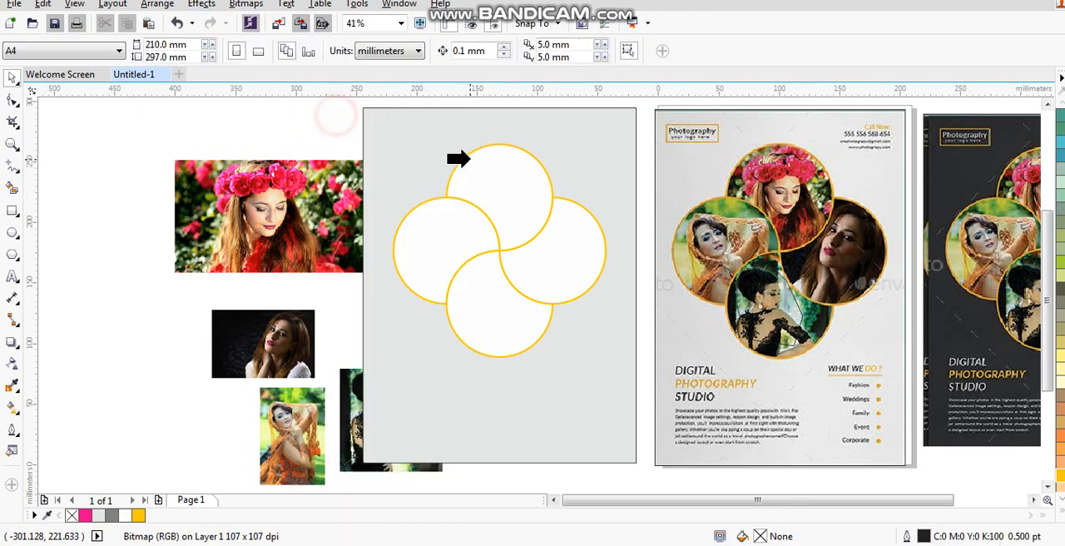
left_click(470, 160)
- Edit the top circle's PowerClip, scaling the flower crown photo to about 158 mm wide and repositioning her face in the frame
right_click(499, 197)
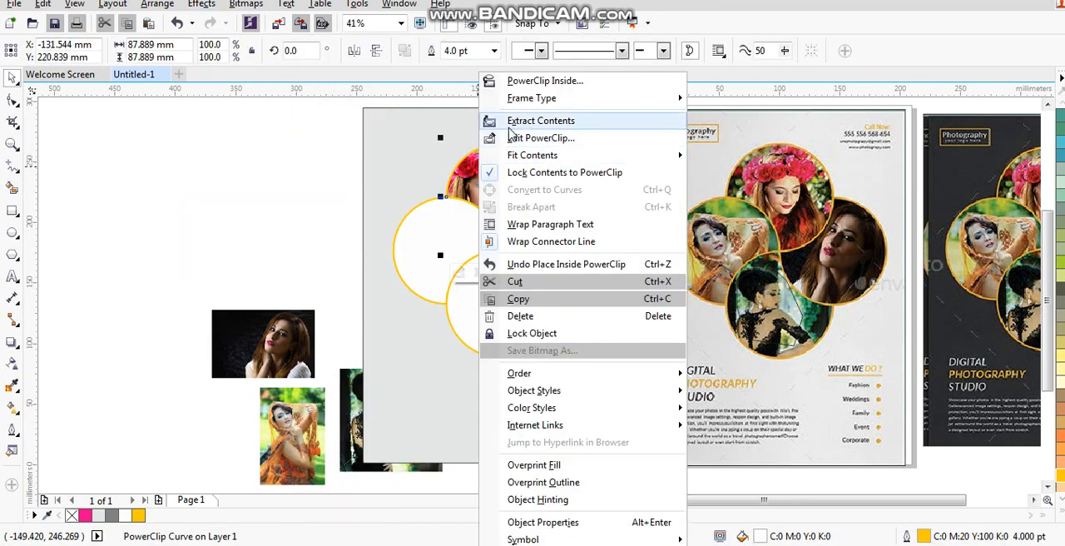
left_click(512, 139)
left_click(502, 190)
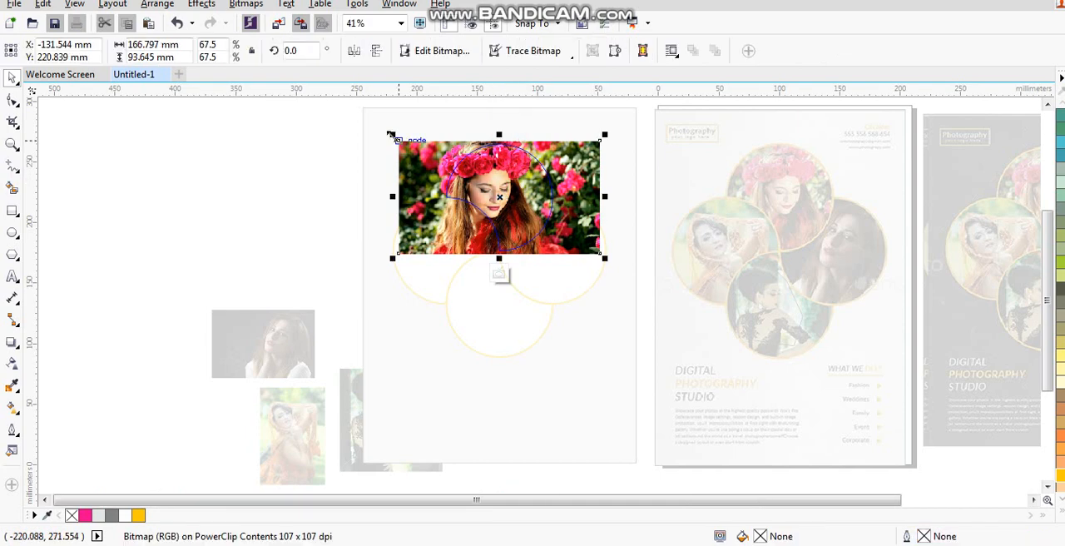
left_click_drag(397, 136, 409, 146)
left_click_drag(503, 199, 515, 193)
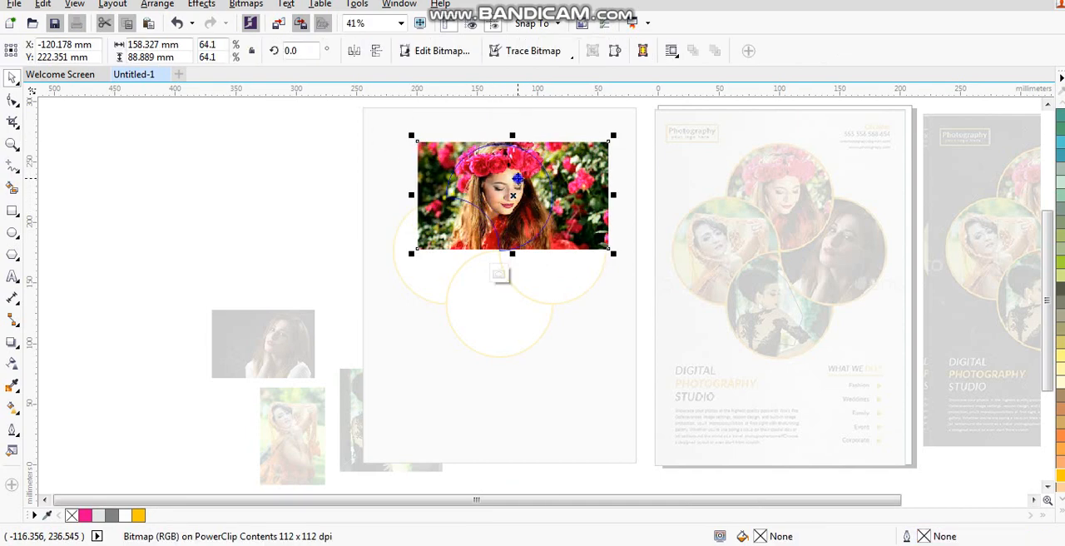
right_click(516, 179)
left_click(553, 188)
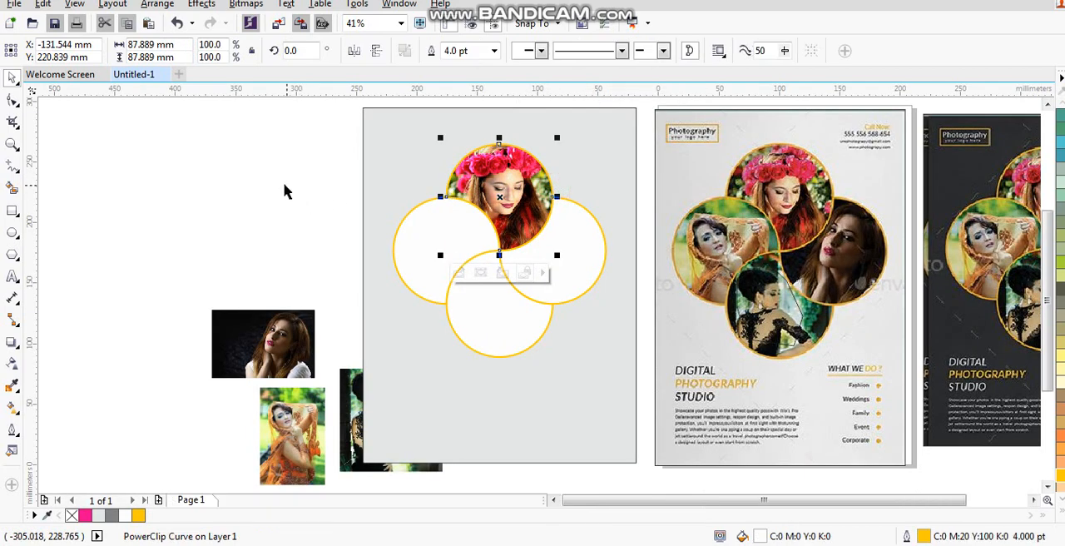
left_click(284, 188)
- Enlarge the photo of the woman in the orange dress to about 103 mm wide and PowerClip it inside the left circle shape
left_click(309, 403)
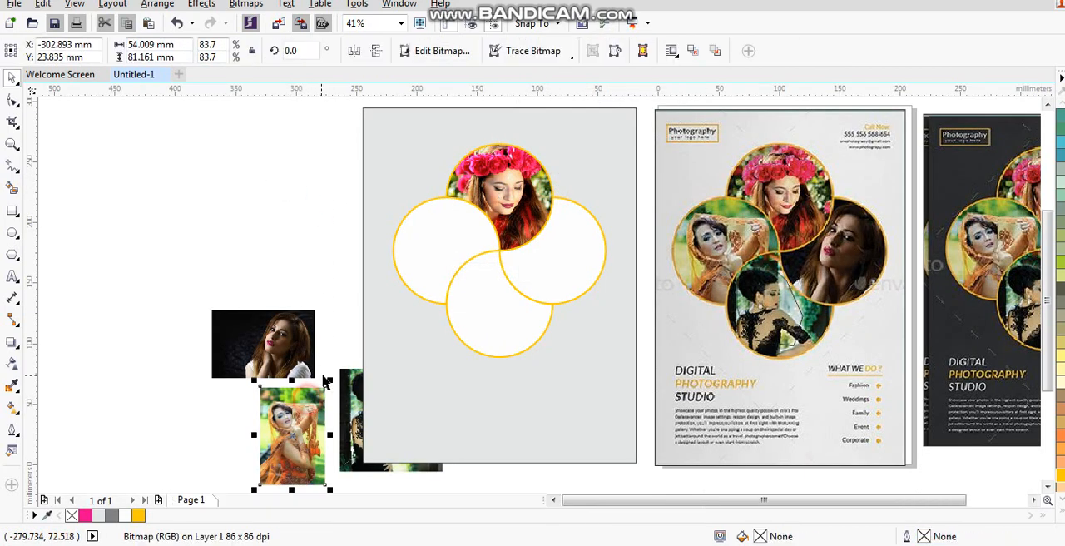
left_click_drag(329, 380, 389, 292)
left_click_drag(340, 337, 293, 225)
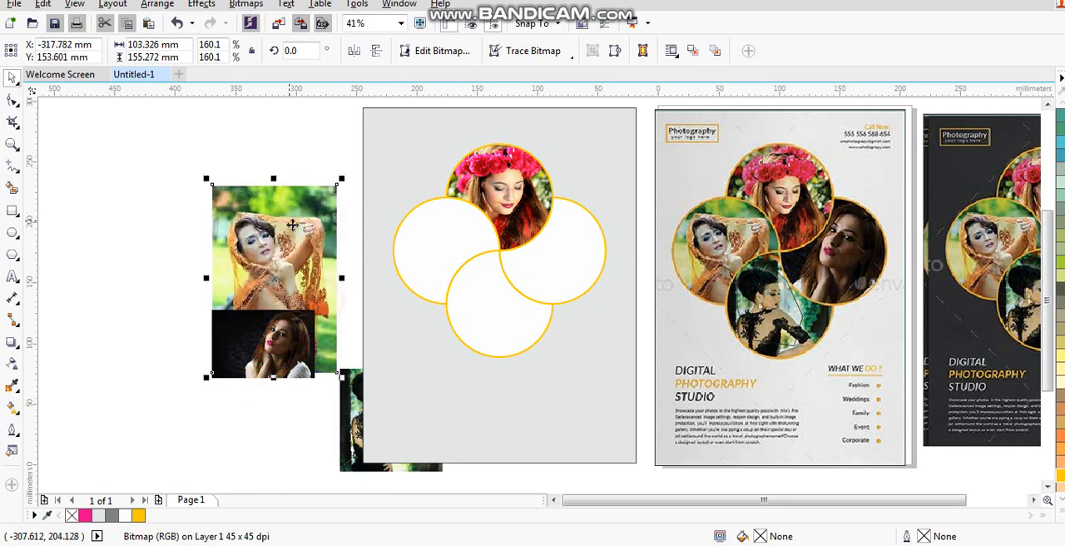
right_click(299, 200)
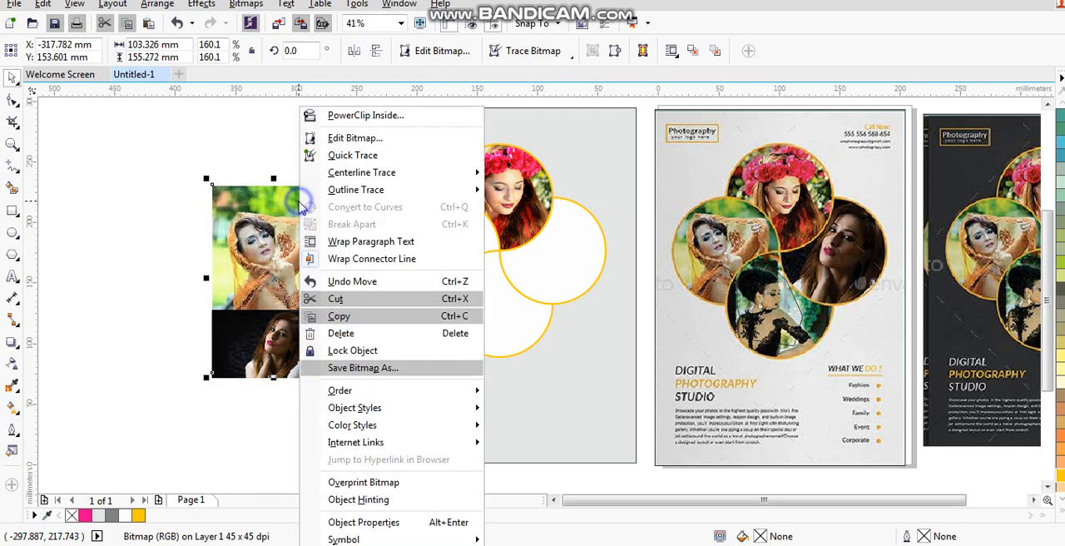
left_click(334, 113)
left_click(414, 235)
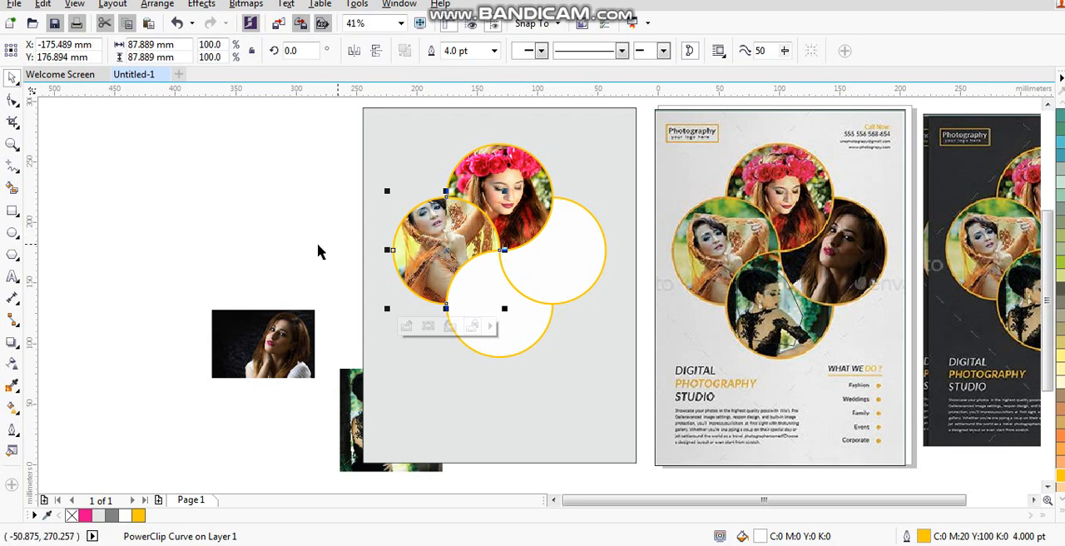
- Edit the left circle's PowerClip, shifting the orange dress photo slightly down and right and shrinking it a little
left_click(261, 221)
left_click(437, 242)
right_click(436, 242)
left_click(470, 135)
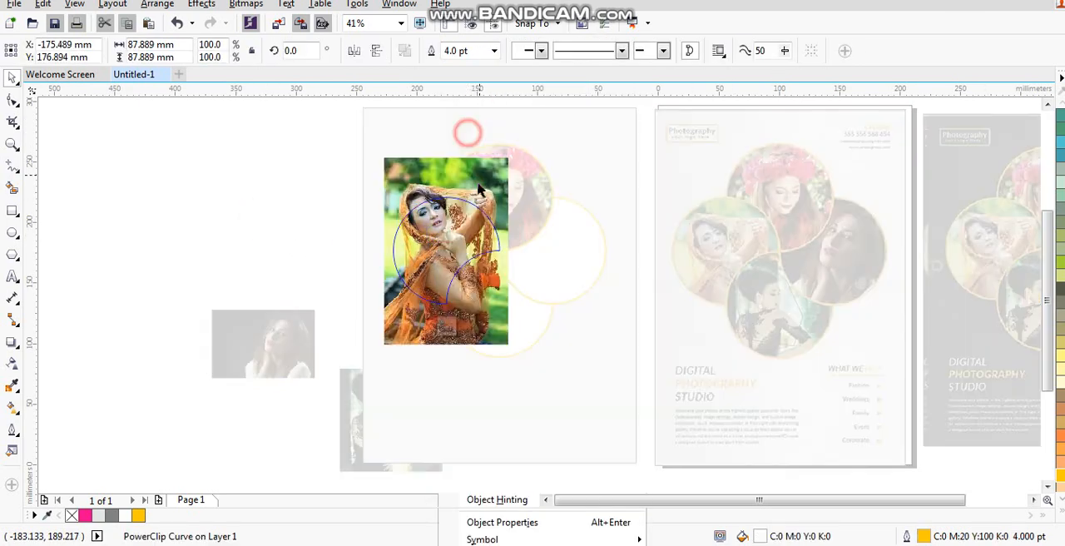
left_click(446, 255)
left_click_drag(445, 263, 450, 275)
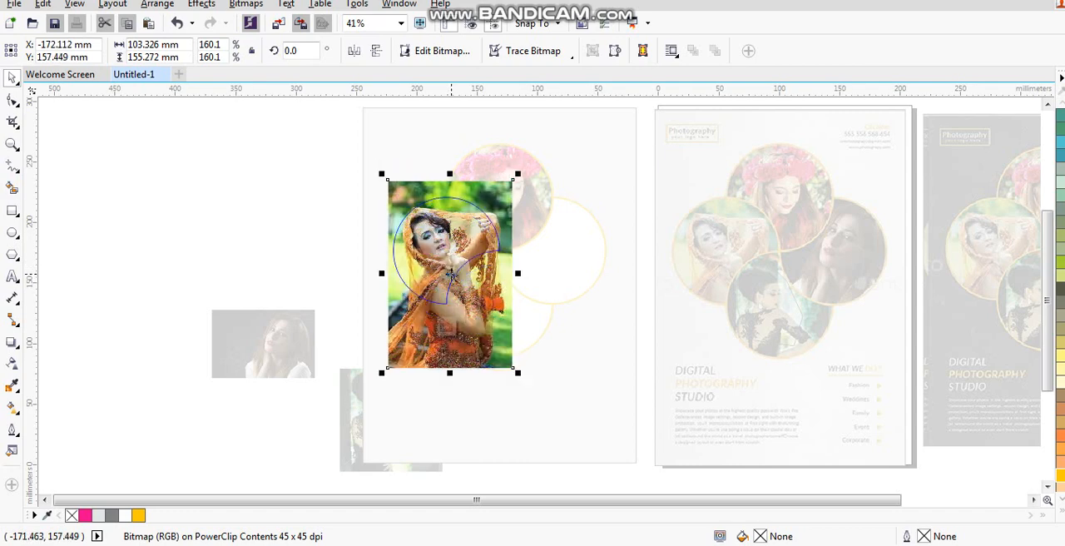
left_click_drag(517, 372, 510, 362)
right_click(461, 329)
left_click(505, 191)
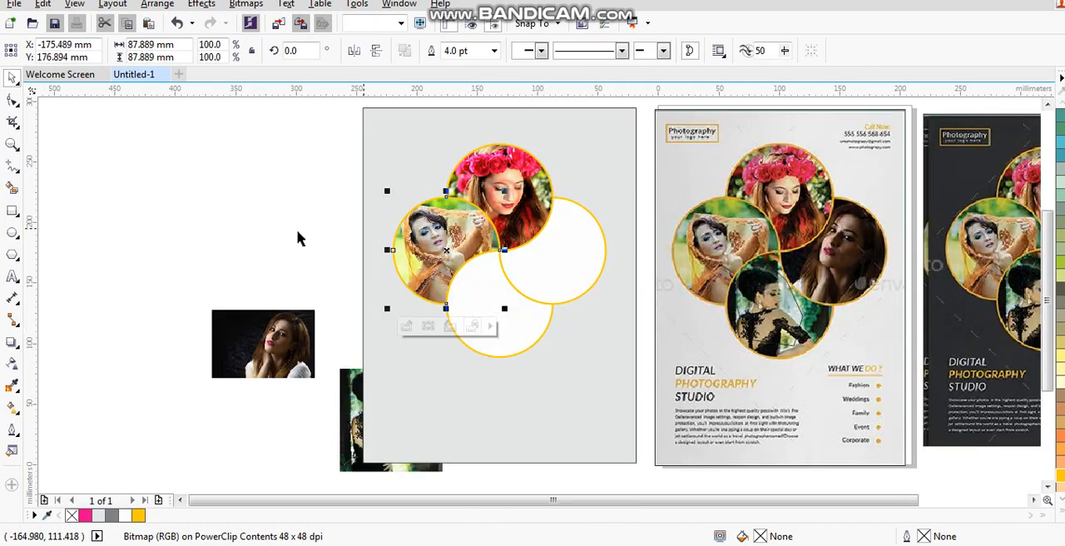
left_click(288, 232)
- Enlarge the dark-background portrait to about 138 mm wide and PowerClip it inside the right circle shape
left_click(287, 332)
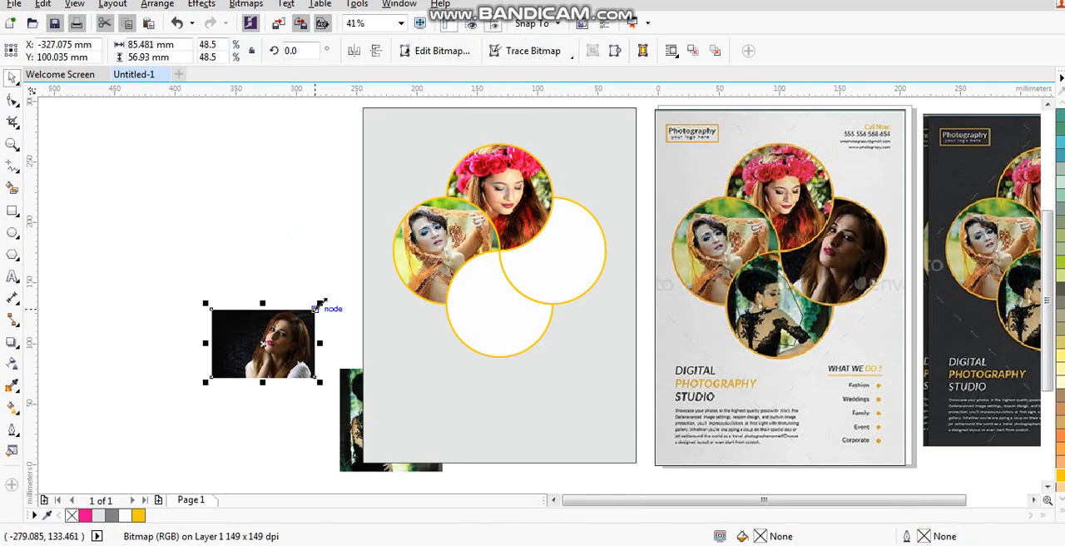
left_click_drag(321, 303, 370, 242)
right_click(324, 280)
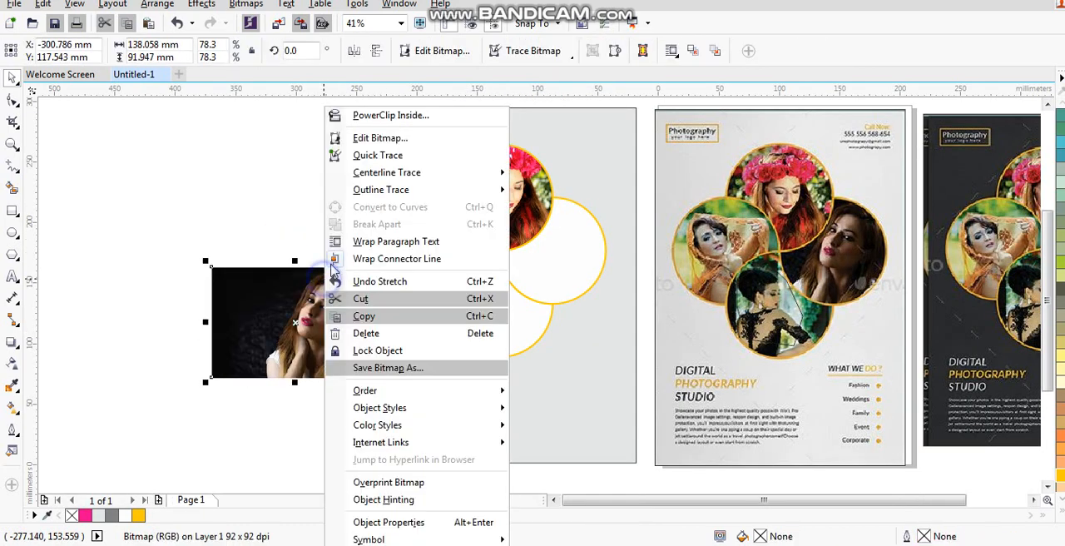
left_click(353, 111)
left_click(554, 265)
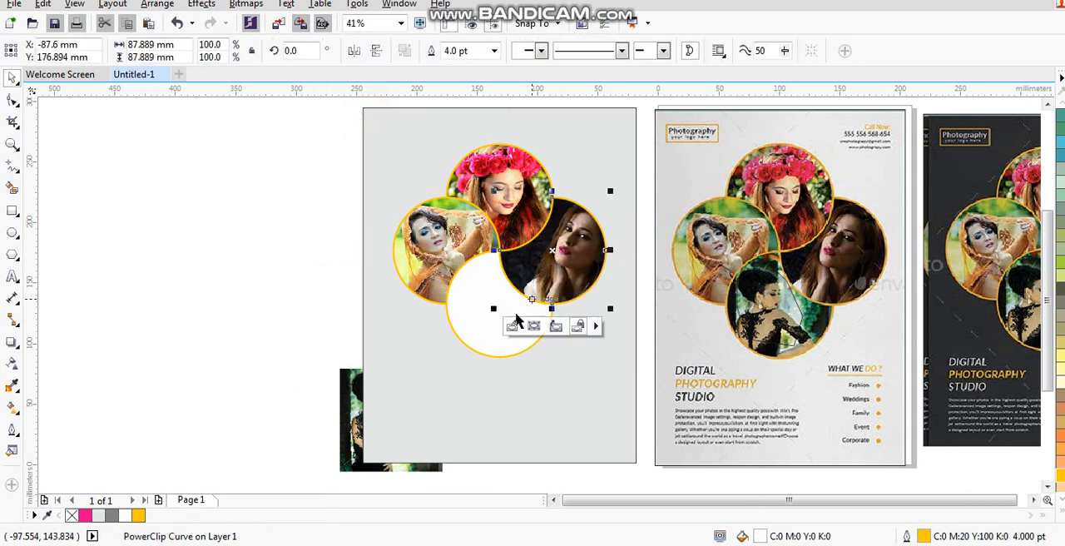
- Move the black lace dress photo clear of the background rectangle, enlarge it proportionally and PowerClip it inside the bottom circle shape
left_click_drag(340, 417, 206, 392)
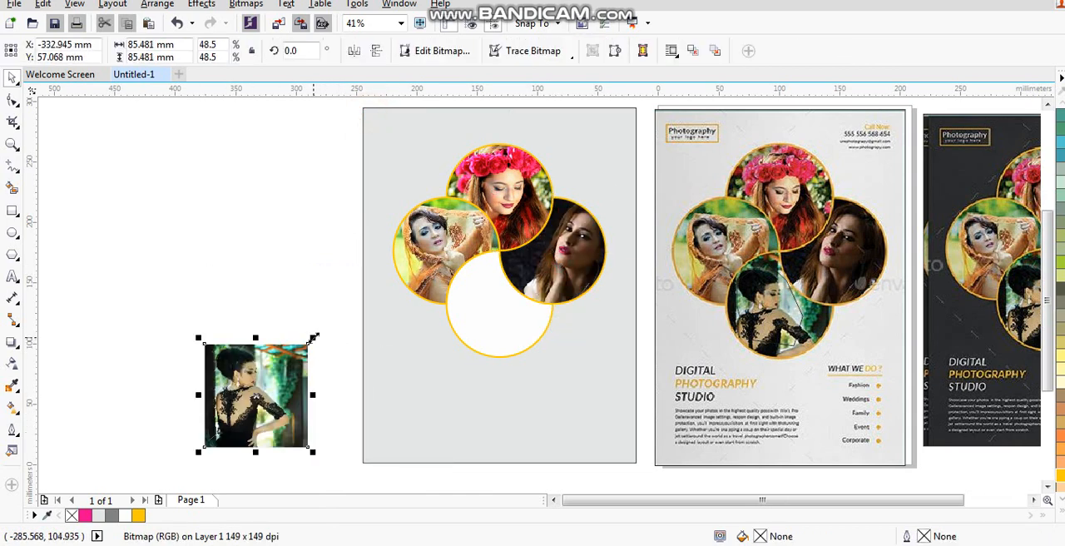
left_click_drag(312, 338, 339, 313)
right_click(333, 316)
left_click(375, 116)
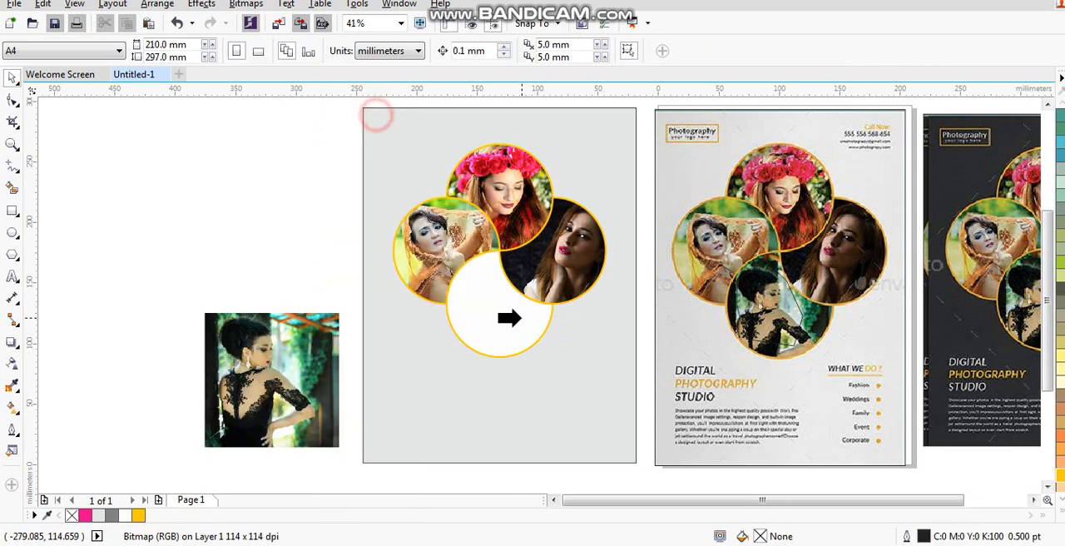
left_click(509, 317)
- Edit the bottom circle's PowerClip, scaling the black lace dress photo down to about 104 mm wide
right_click(501, 316)
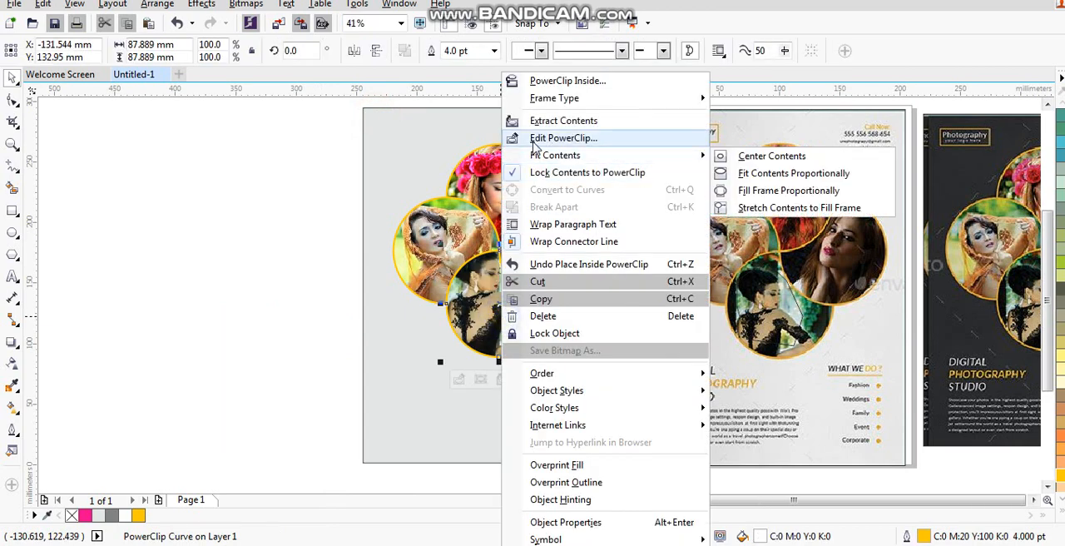
left_click(537, 145)
left_click_drag(425, 230, 435, 239)
right_click(498, 285)
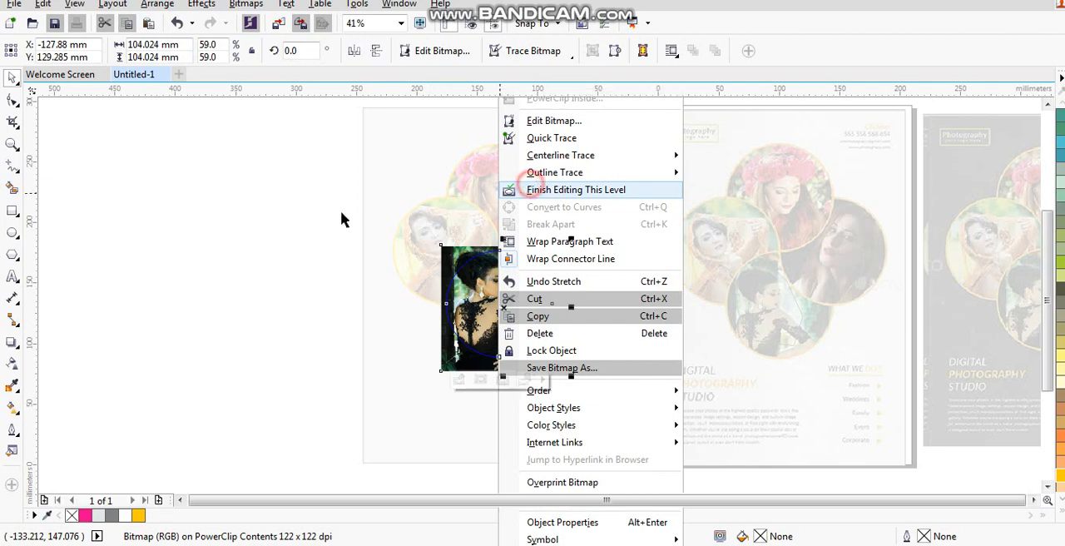
left_click(280, 210)
left_click_drag(288, 135, 629, 381)
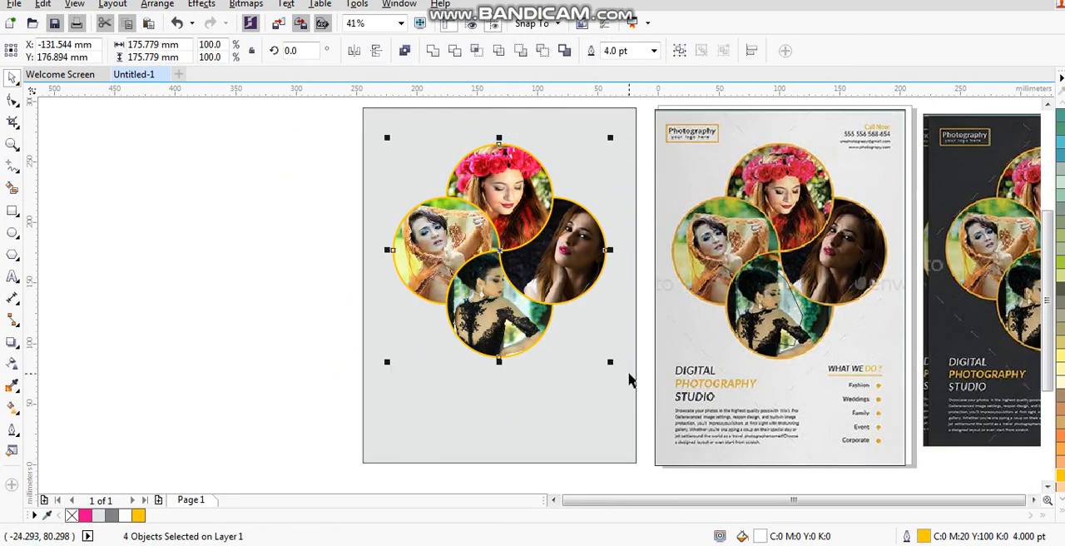
left_click(254, 368)
- Add the three-line artistic text "DIGITAL PHOTOGRAPHY STUDIO" in Arial 24 pt on the flyer below the circles
left_click(12, 144)
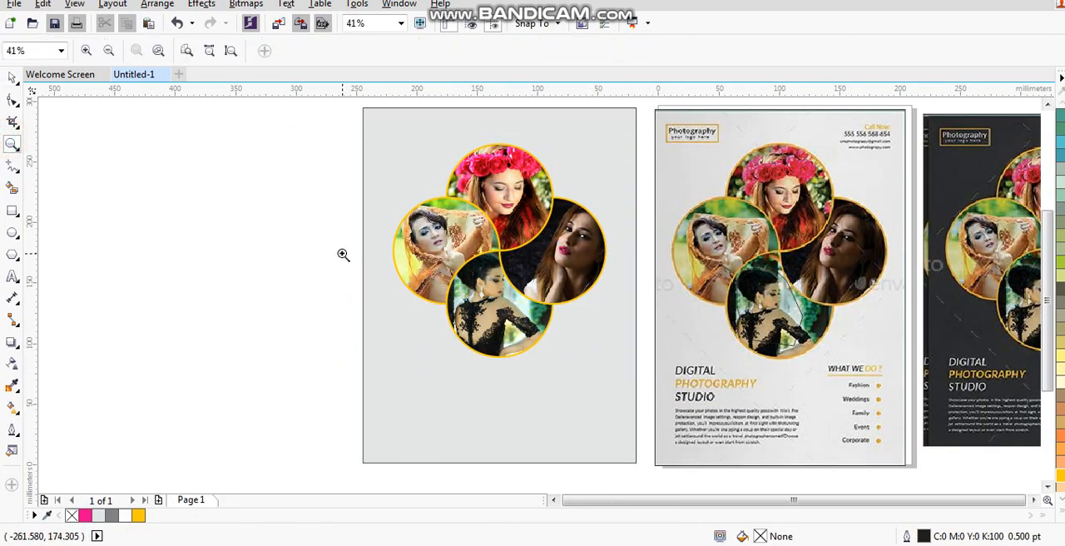
left_click_drag(345, 255, 885, 465)
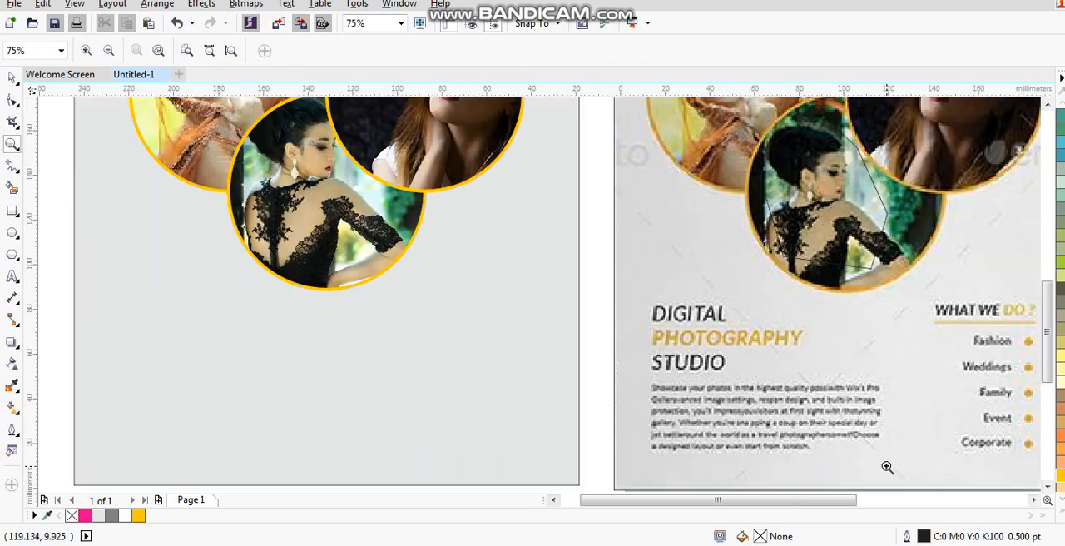
left_click(13, 277)
left_click(113, 346)
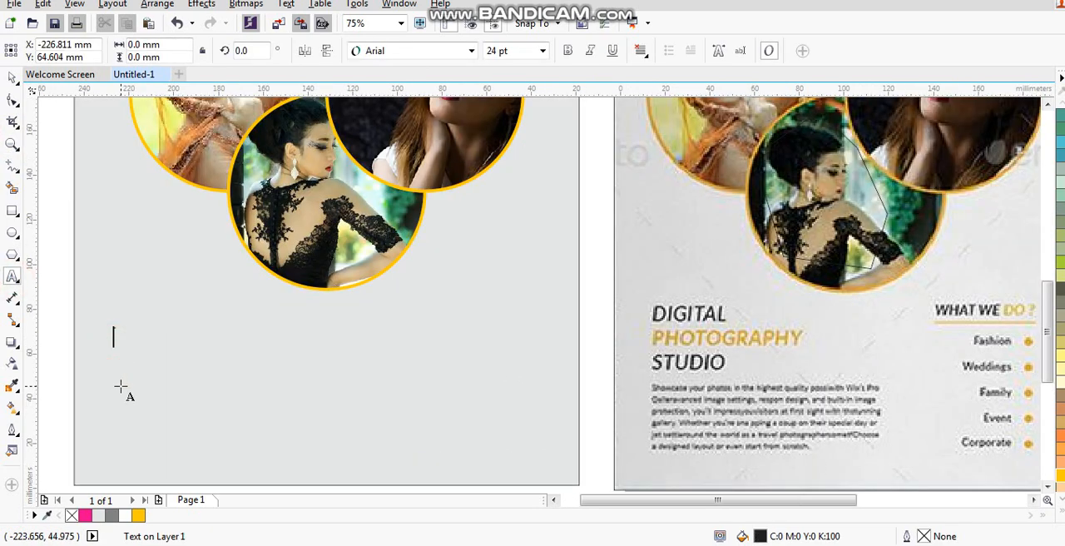
type("DIGITAL")
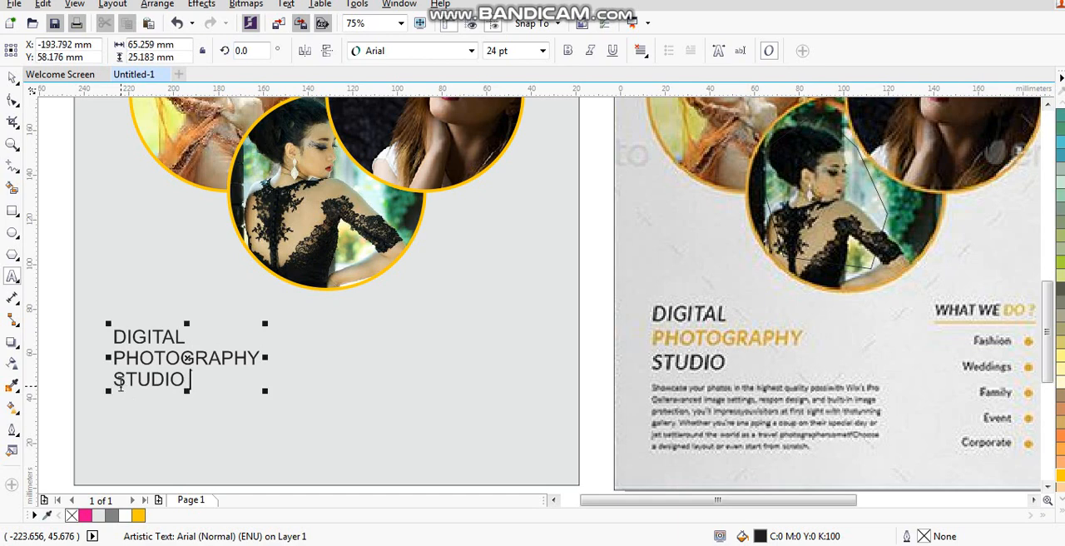
- Make the title text bold italic and enlarge it to about 93 mm wide, positioned at the flyer's lower left
left_click(12, 76)
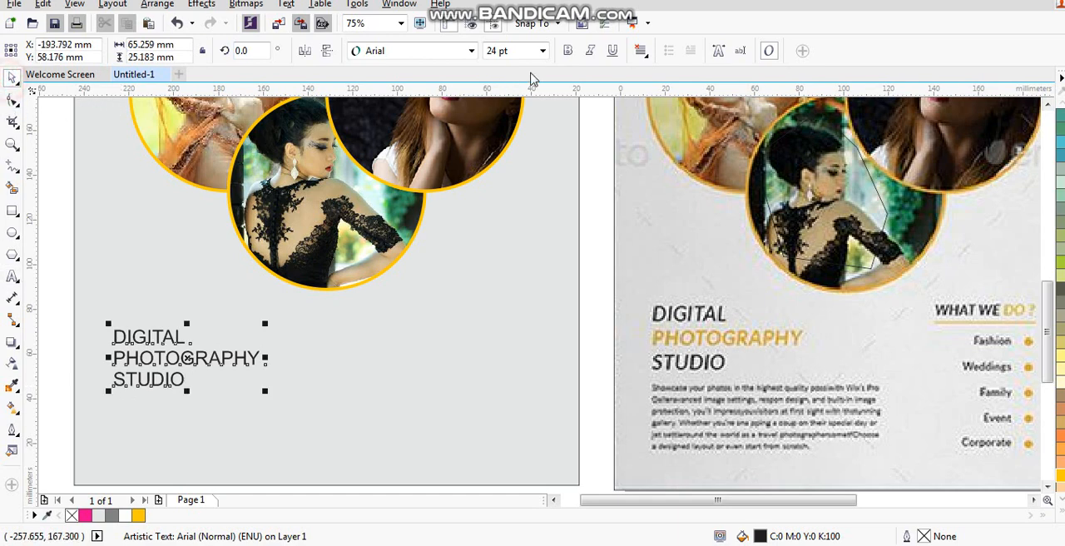
left_click(567, 51)
left_click(590, 50)
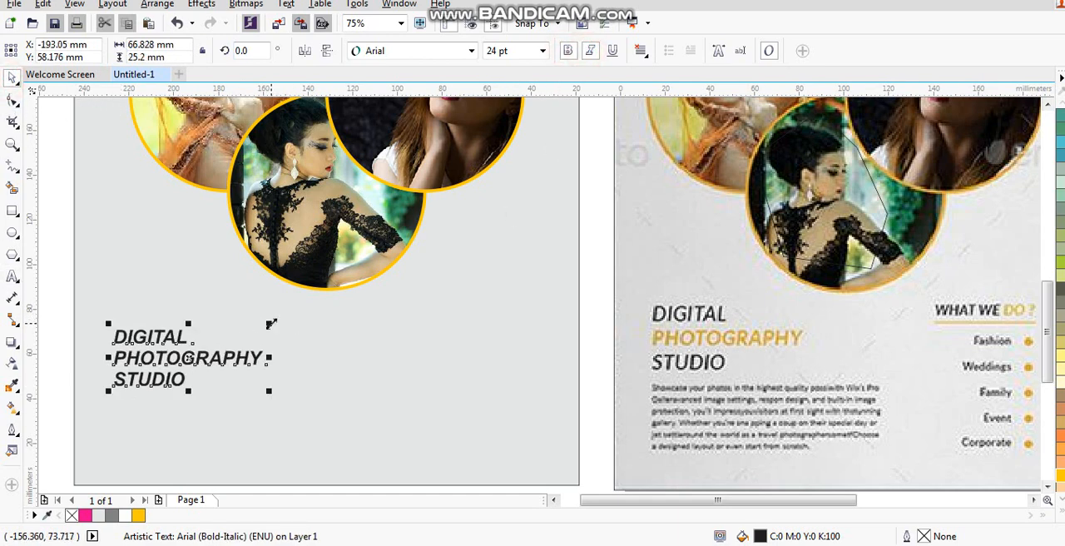
left_click_drag(270, 323, 325, 300)
left_click_drag(202, 325, 198, 317)
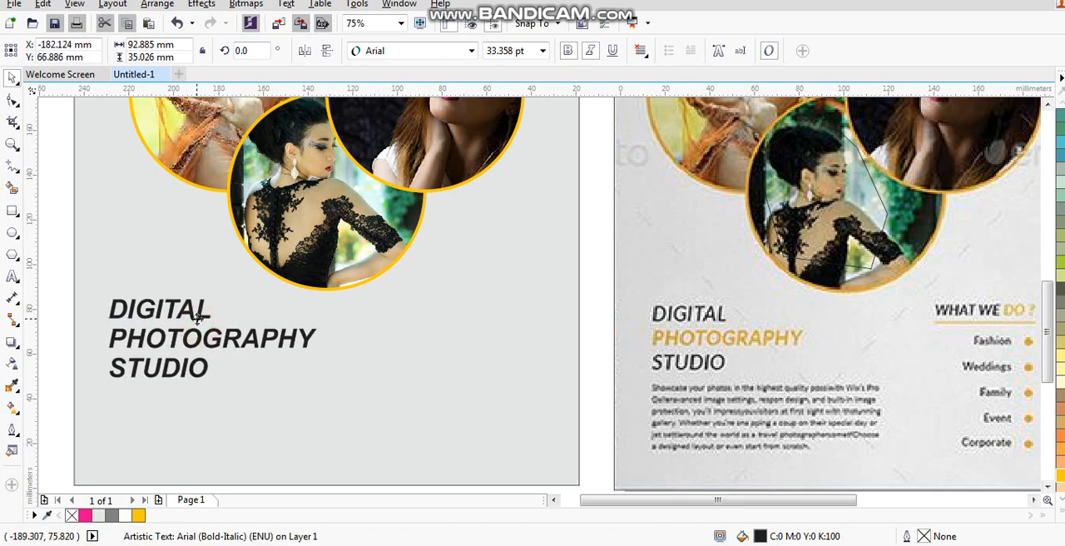
- Break the title apart into separate lines and fill PHOTOGRAPHY with golden yellow (C0 M20 Y100 K0)
key("ctrl+k")
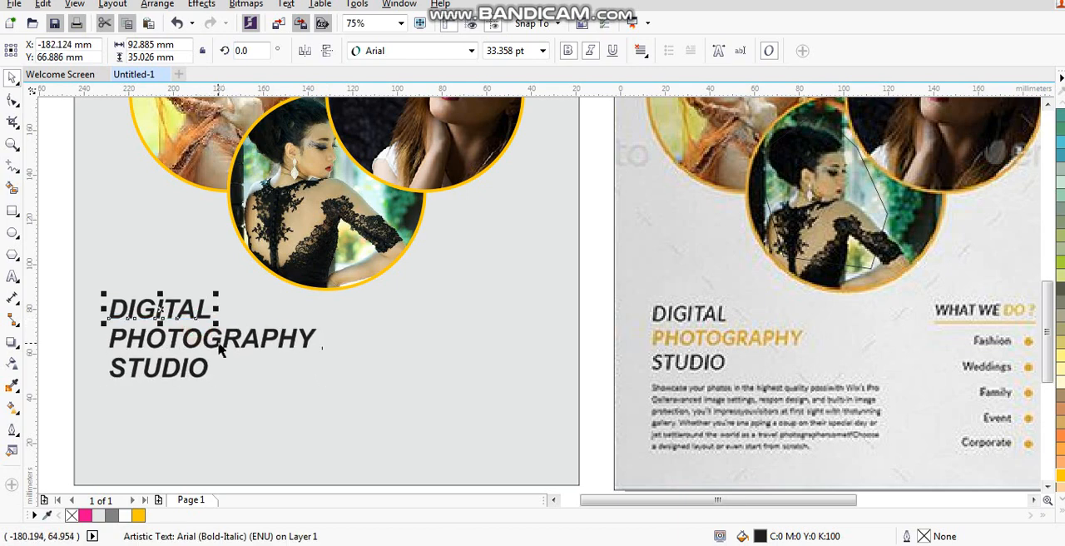
left_click(210, 338)
left_click(1059, 475)
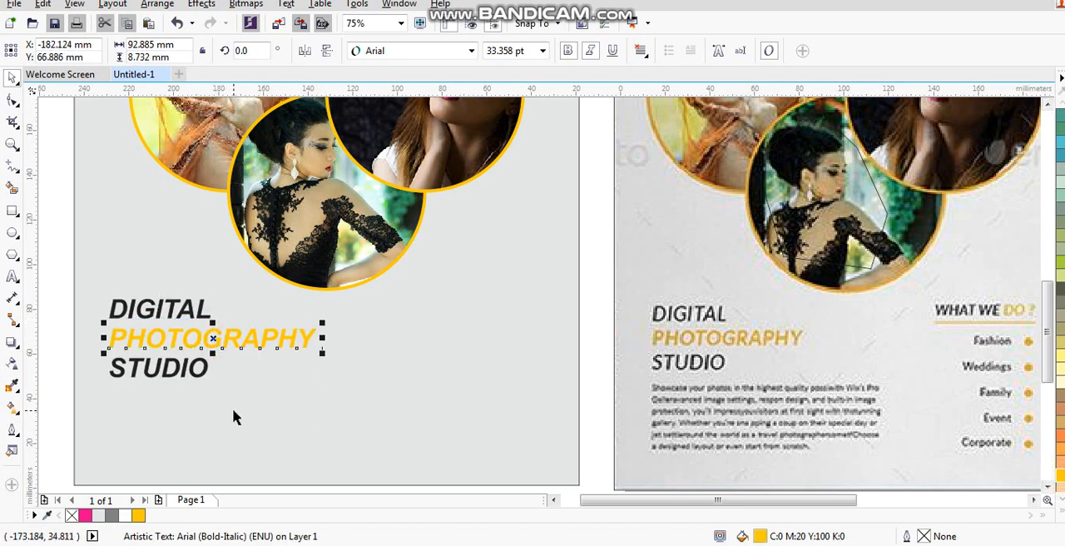
left_click(1059, 456)
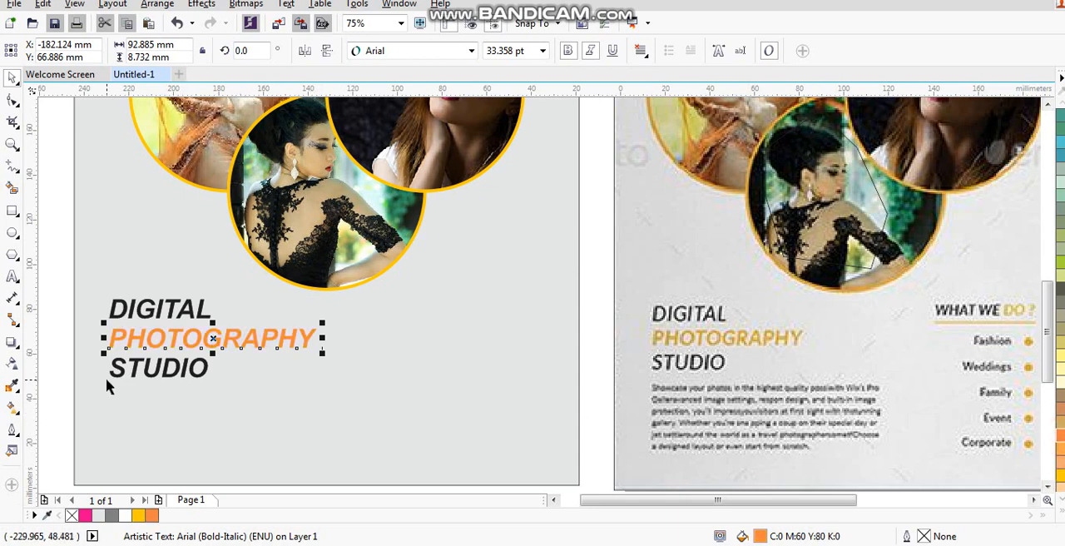
left_click(1060, 474)
- Try darker grey fills on the flyer's background rectangle, first 30% black and then 20% black
left_click(444, 439)
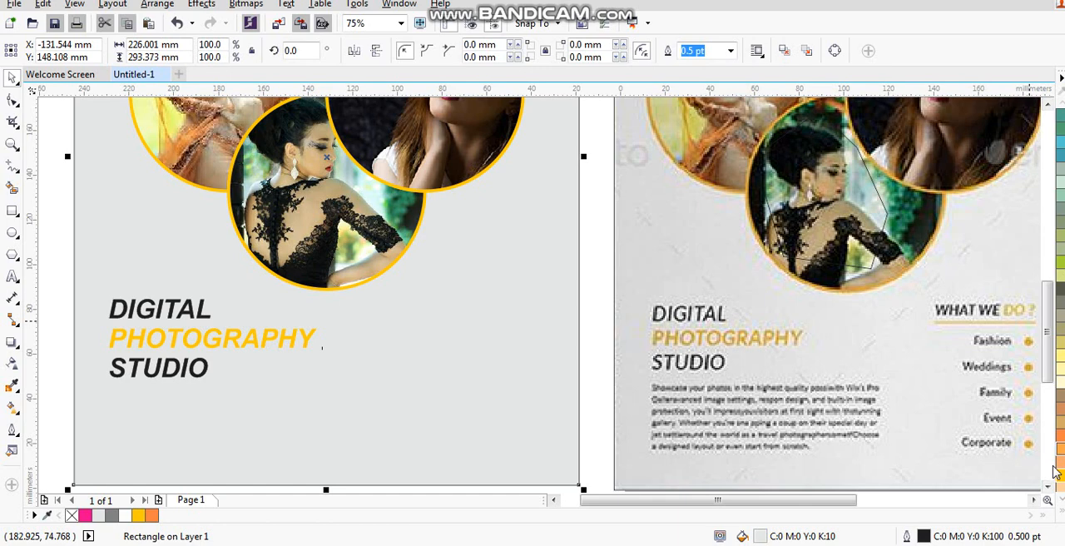
left_click(1059, 515)
left_click(1009, 210)
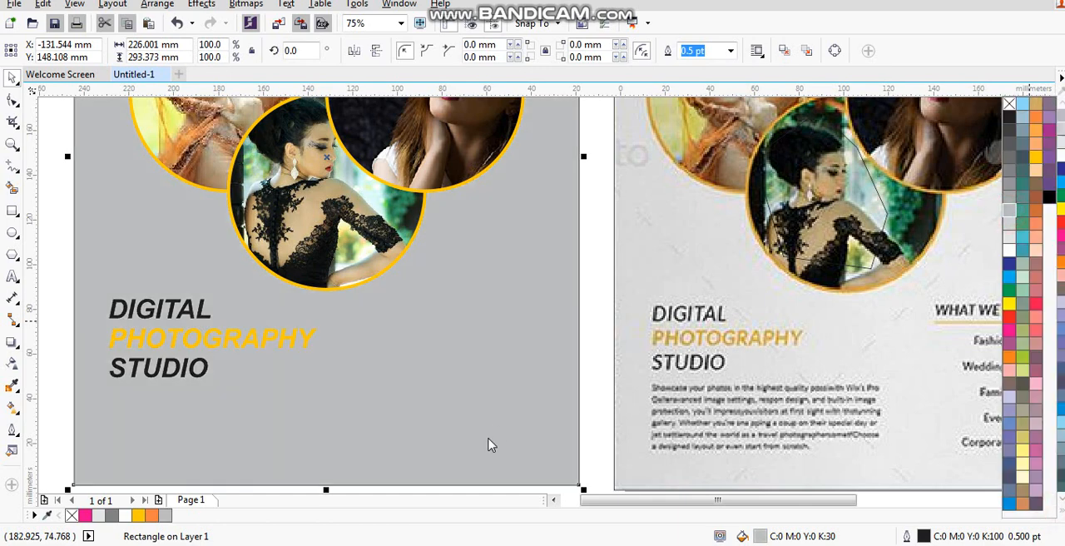
left_click(1009, 225)
left_click(297, 391)
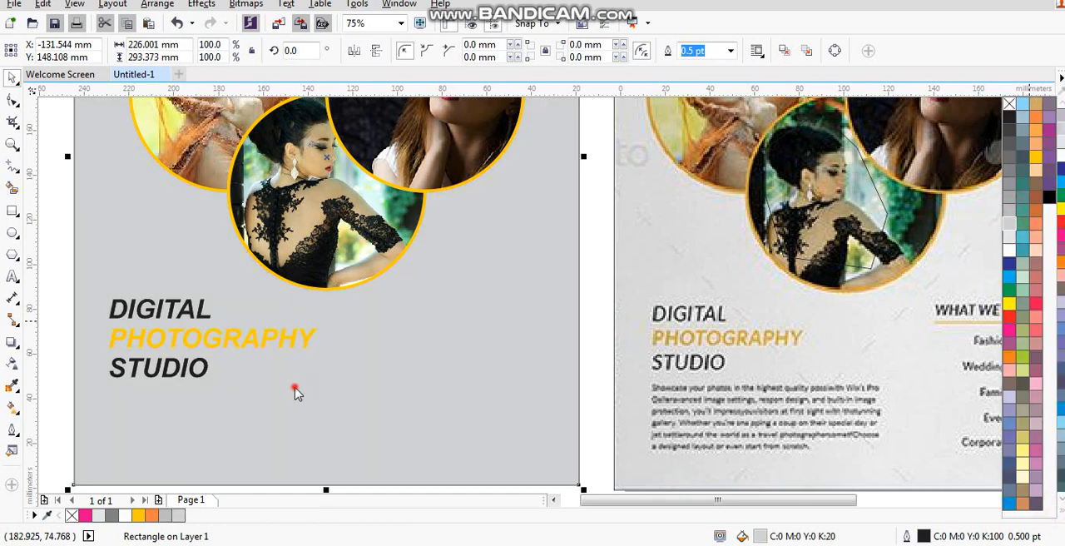
- Fill the flyer's background rectangle with white (C0 M0 Y0 K0)
scroll(346, 416, "down", 3)
left_click(290, 416)
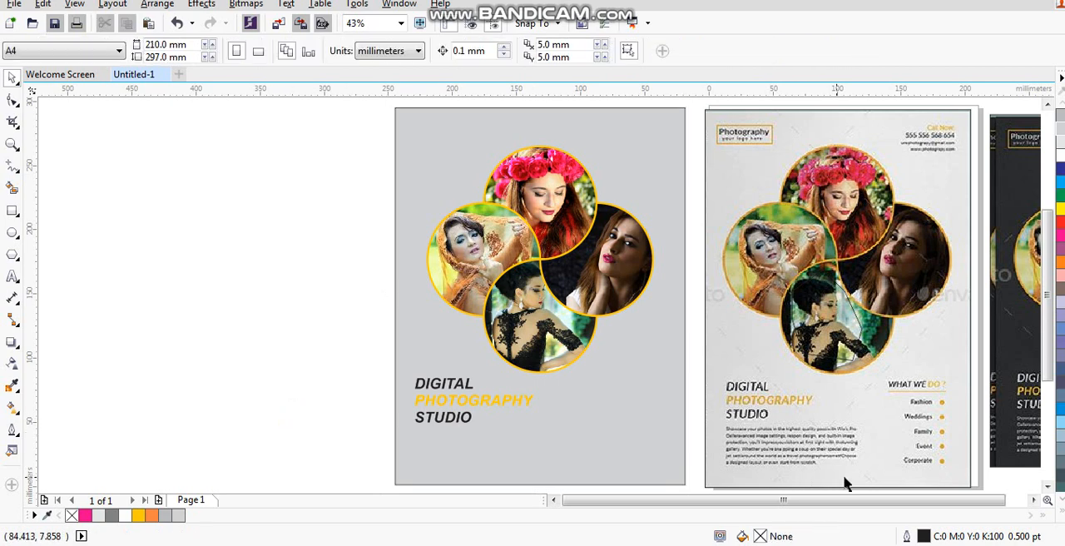
left_click(608, 467)
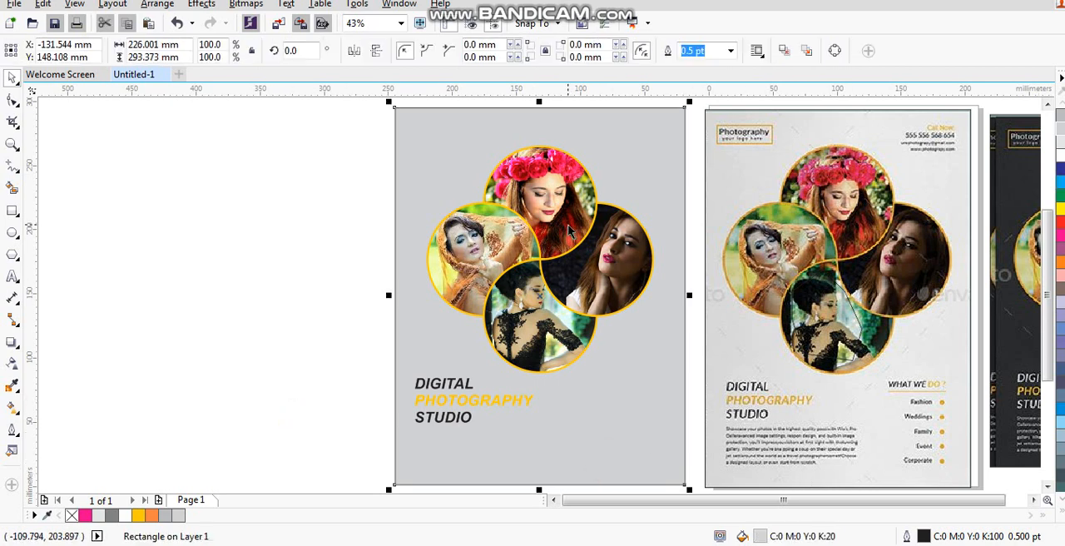
left_click(1061, 157)
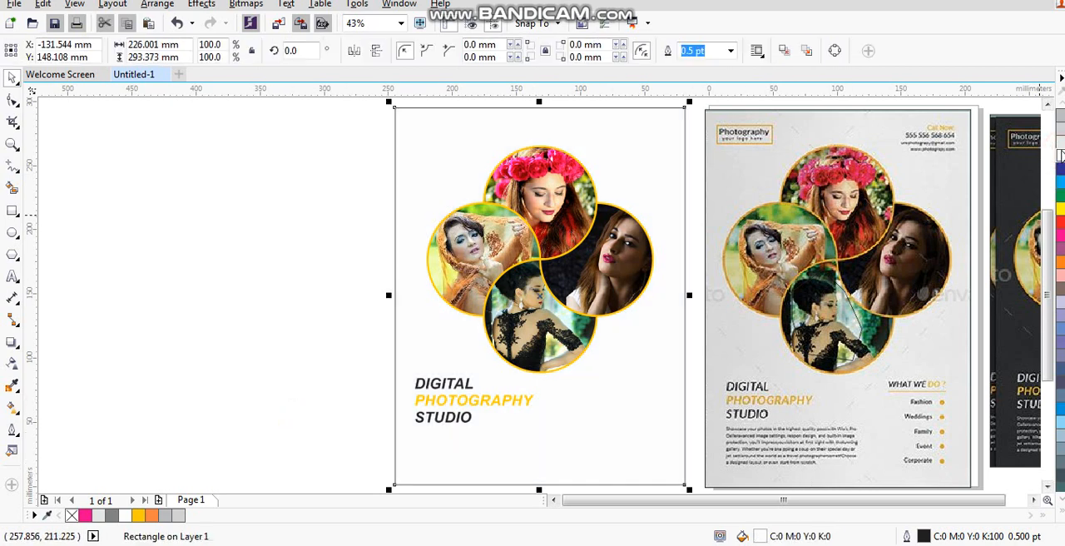
- Duplicate the PHOTOGRAPHY line below STUDIO and shrink the copy to about 49 mm wide
left_click(325, 380)
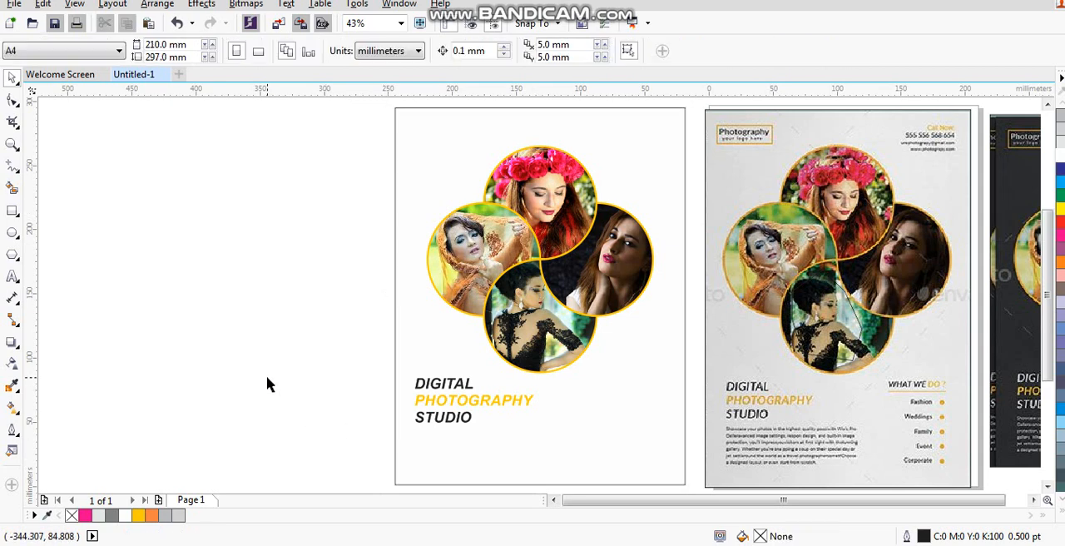
left_click(11, 144)
left_click_drag(322, 96, 898, 380)
key("ctrl+z")
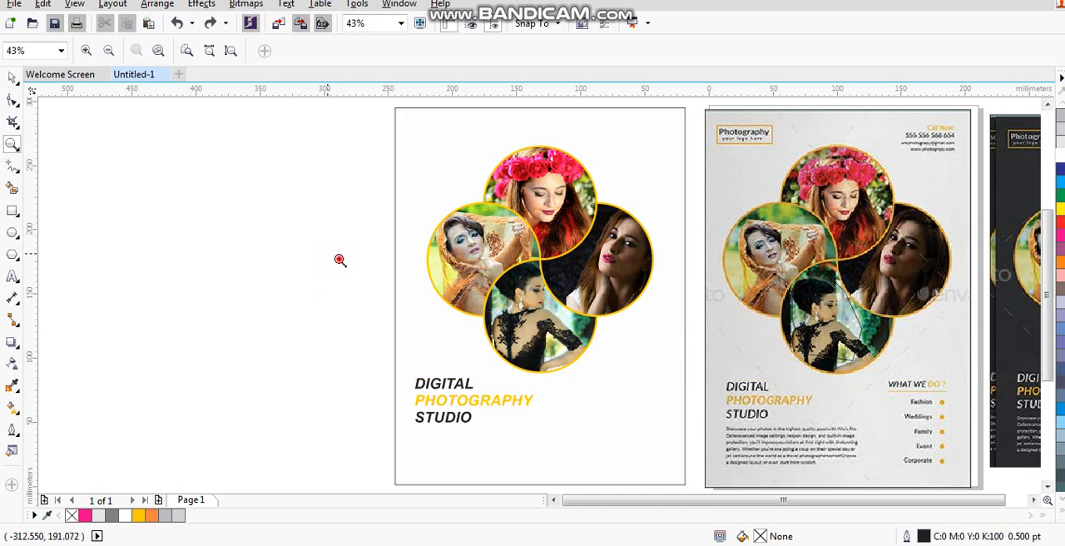
left_click_drag(340, 259, 994, 489)
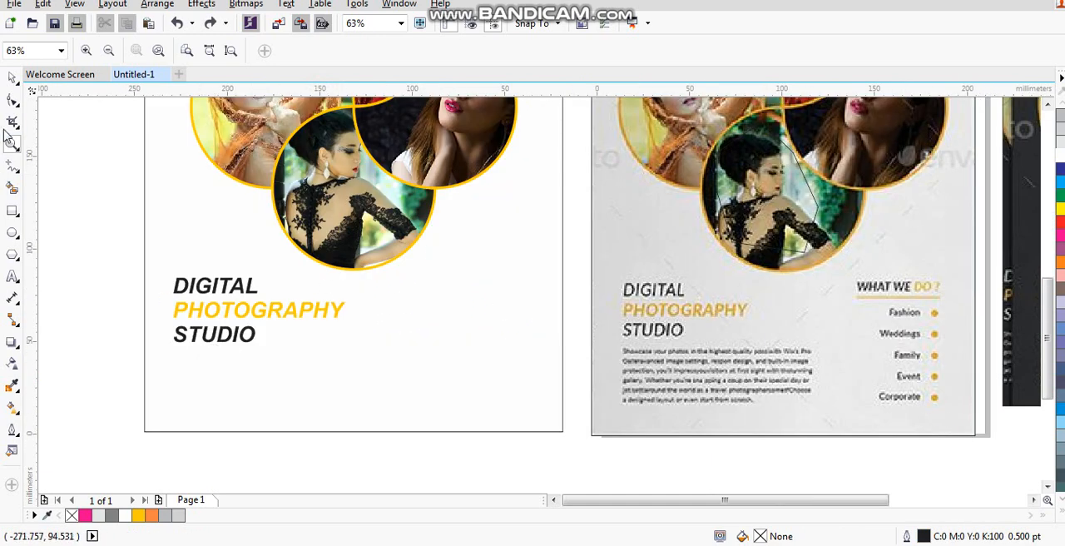
left_click(11, 76)
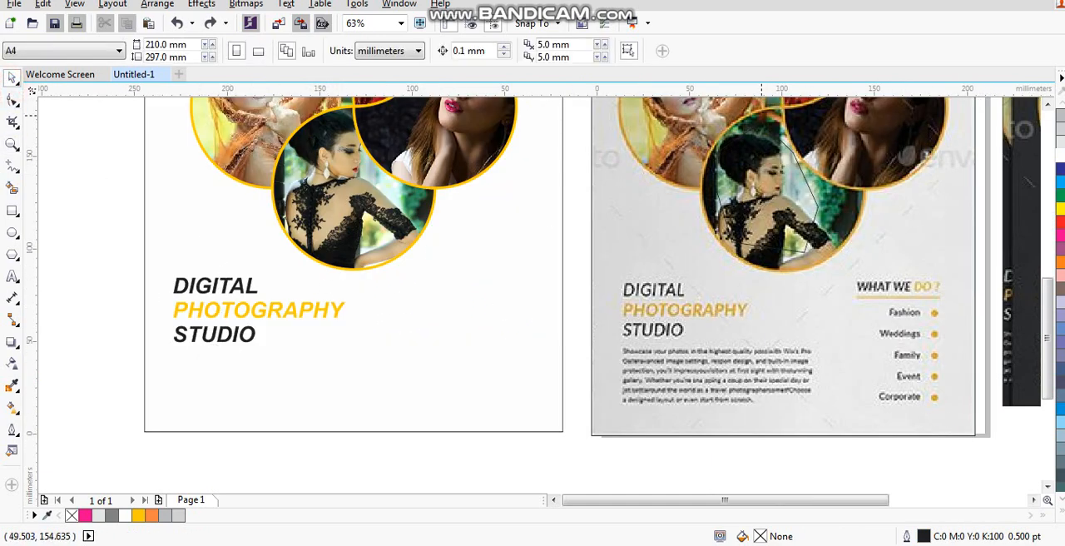
left_click(394, 388)
left_click(394, 440)
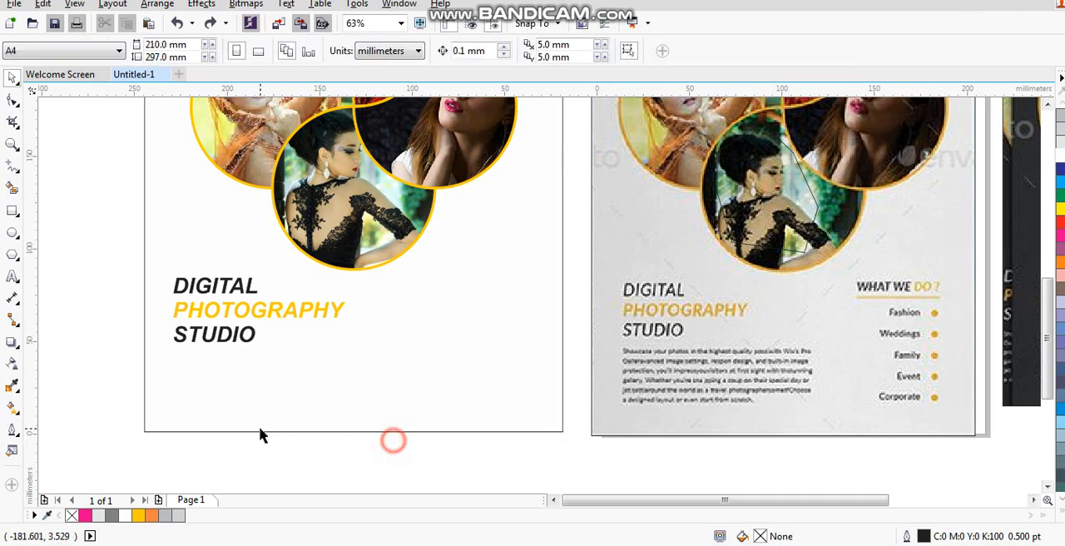
left_click(261, 429)
left_click(256, 311)
left_click_drag(257, 312, 257, 373)
right_click(256, 373)
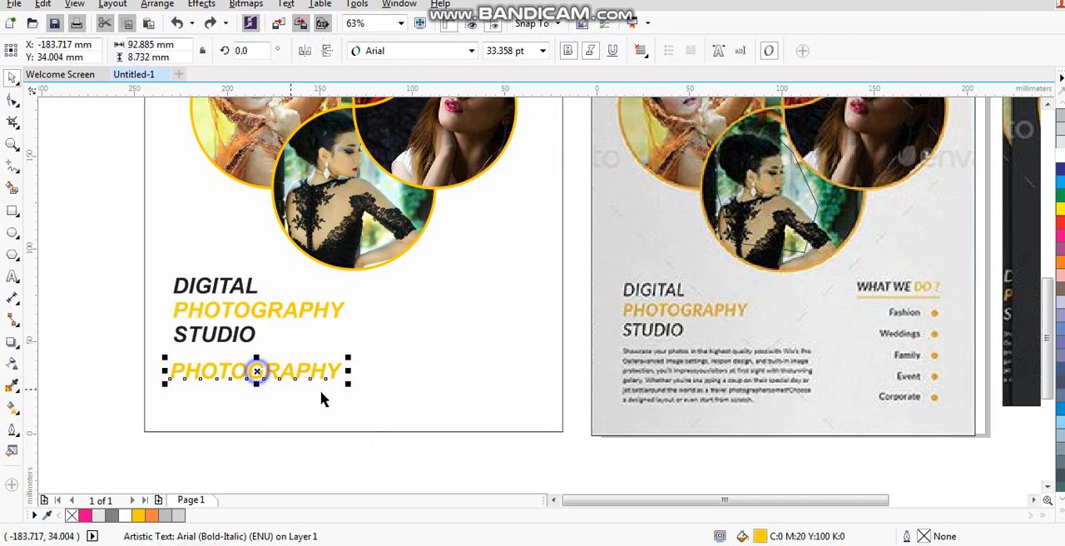
left_click_drag(347, 381, 268, 376)
- Replace the small PHOTOGRAPHY copy with five lines of random placeholder text, starting with abcedefsadfasdfasd
left_click(12, 277)
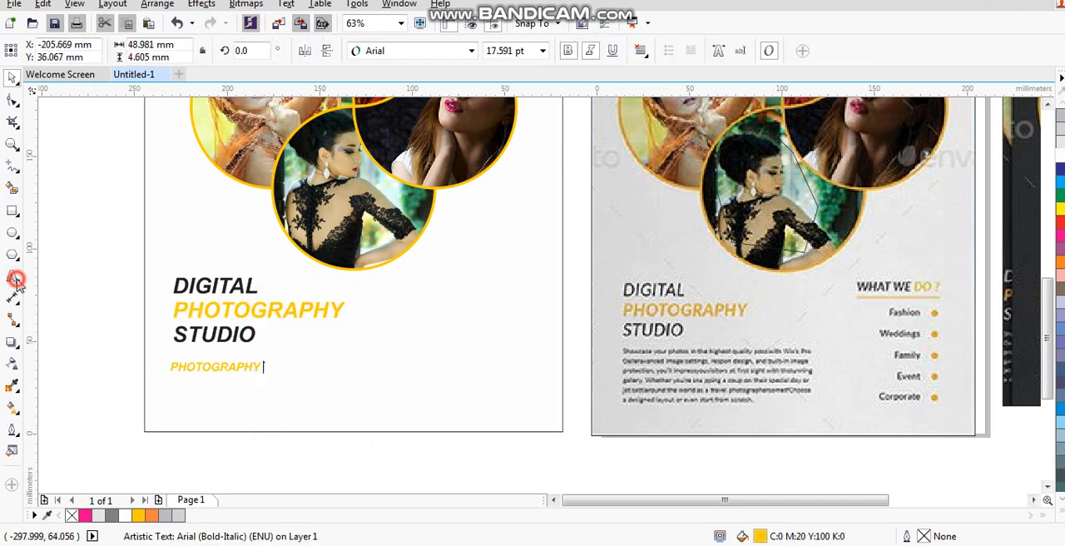
key("ctrl+a")
type("A")
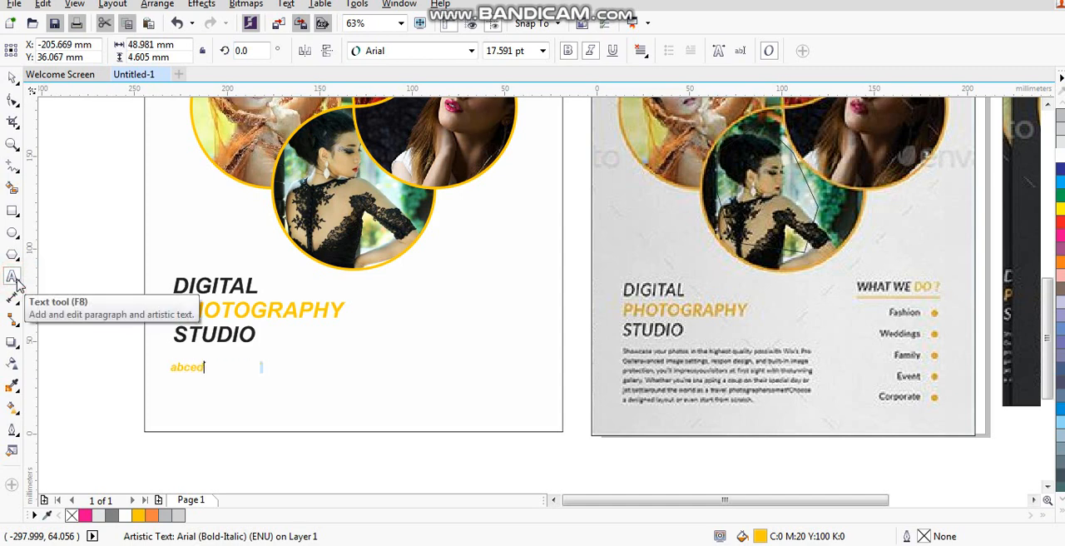
type("bcedefsadfasdfasd")
key("Return")
type("f")
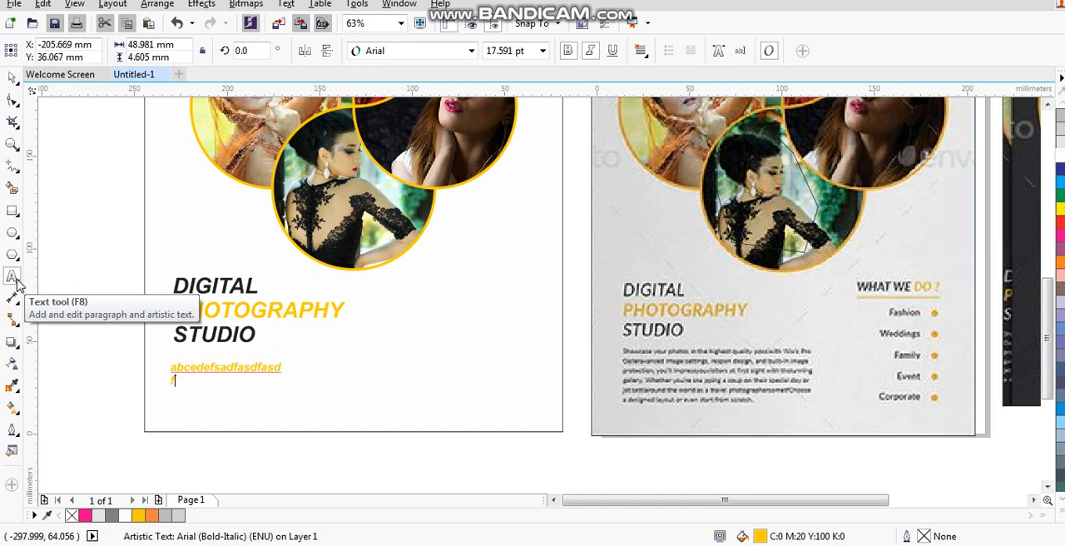
type("sdf;alsdfkjas;djf;alsjdf;asjd;fjas; ")
type("sdfasl")
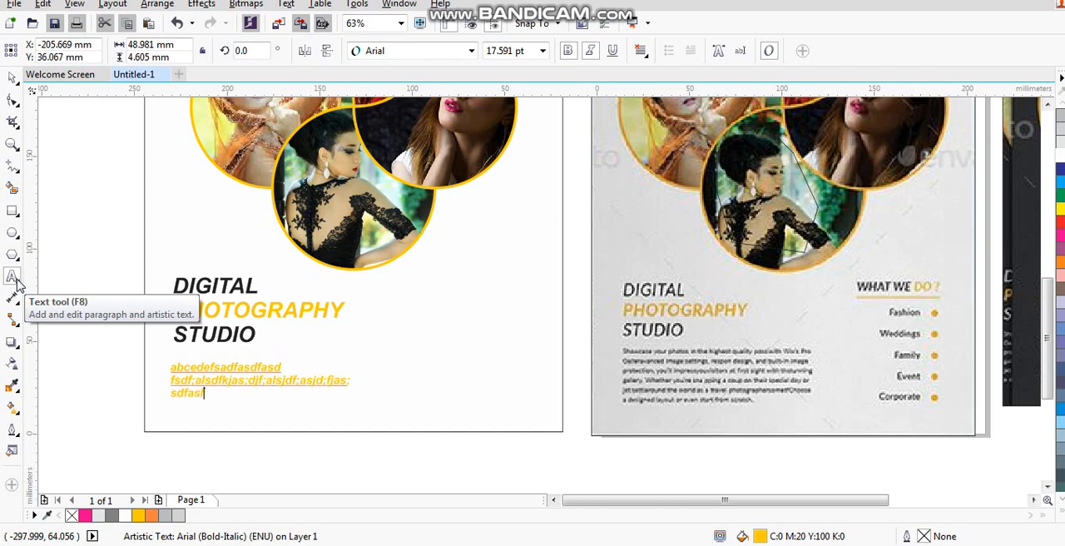
type("kdfj;lasjdf;asjd;fjas;dfjkasdf")
key("Return")
type("asdfkjlasl;dfjas;dfj")
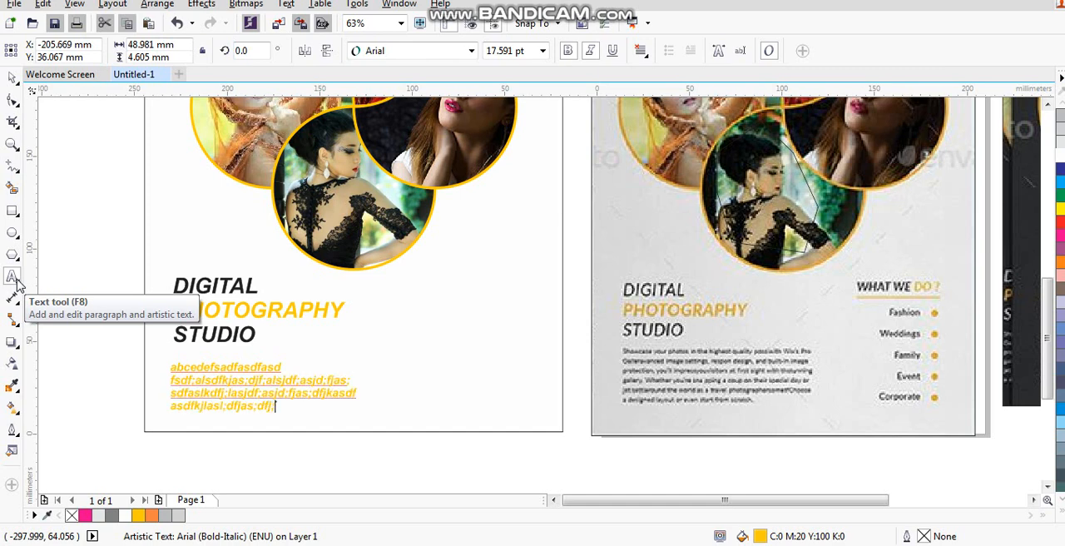
type("l;asdjfl;asdjf;jasd;lfjasdkl;f")
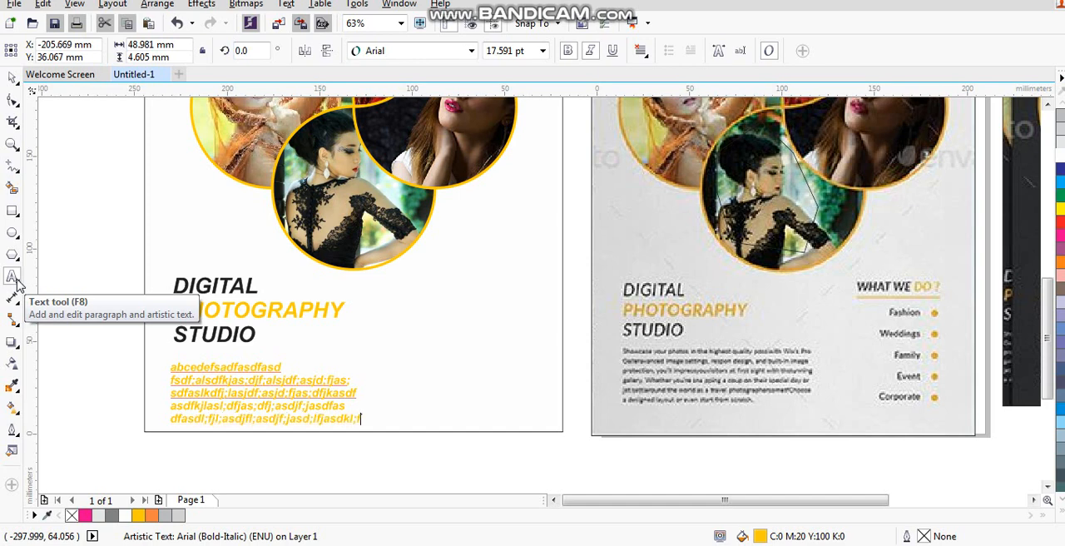
- Fill the placeholder paragraph with black (K100) and shrink it to about 80 mm wide beneath STUDIO, aligned with the title's left edge
left_click(11, 76)
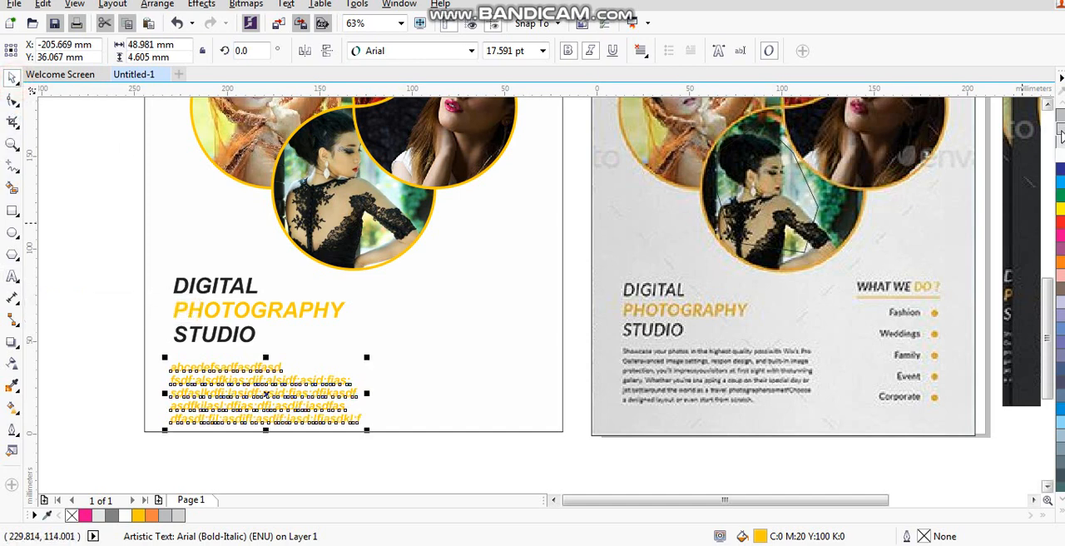
left_click(1062, 516)
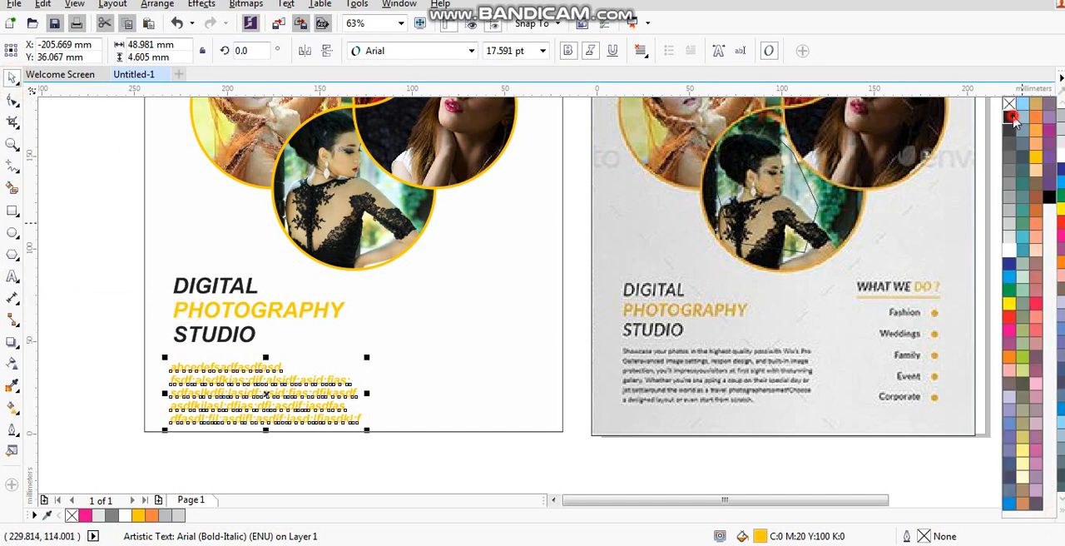
left_click(1011, 116)
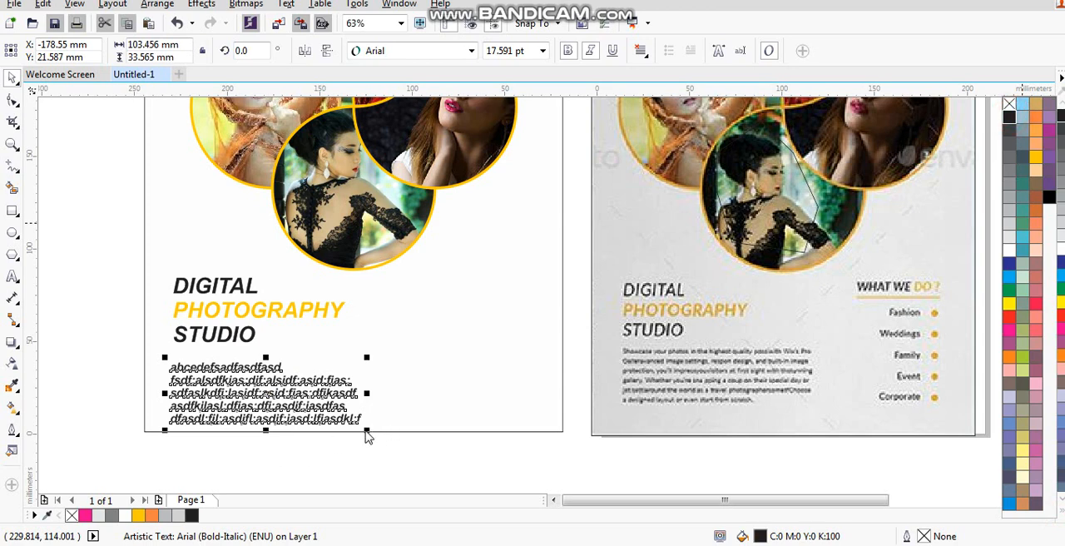
left_click_drag(368, 435, 322, 453)
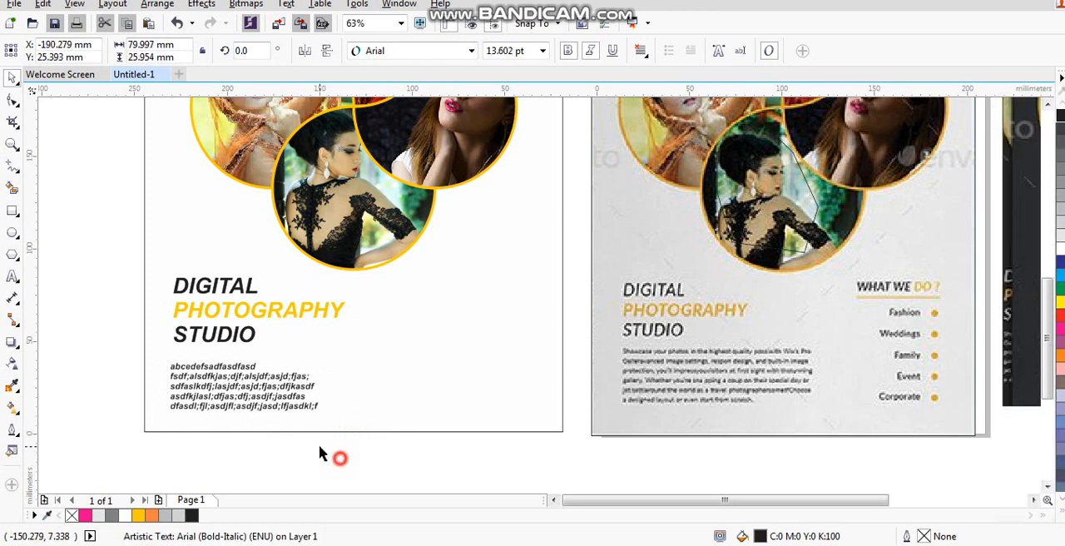
left_click(298, 460)
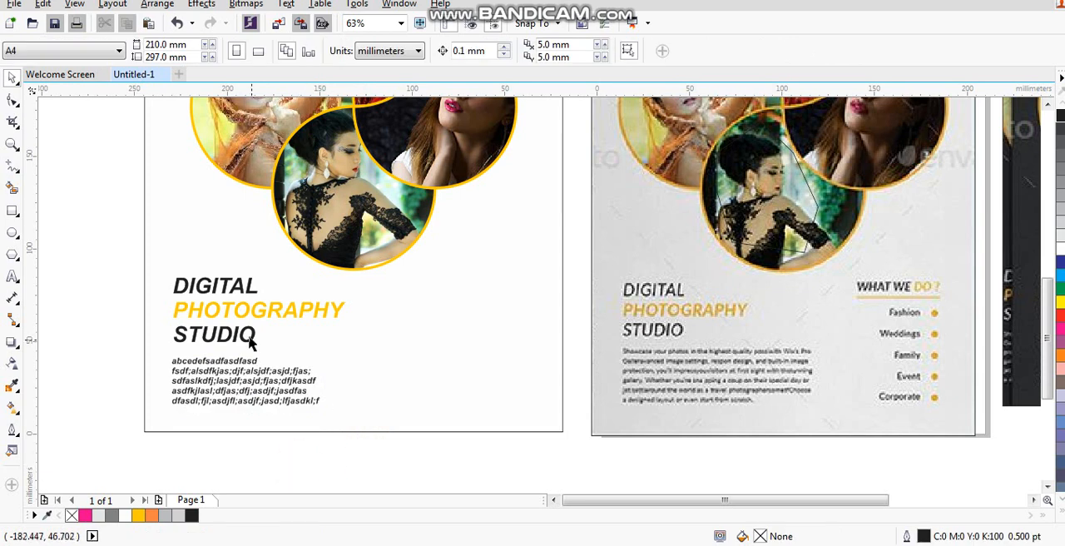
- Copy STUDIO to the flyer's lower right and replace its text with Fashion, Wedding, Family, Event and Corporate on separate lines
left_click_drag(250, 341, 505, 341)
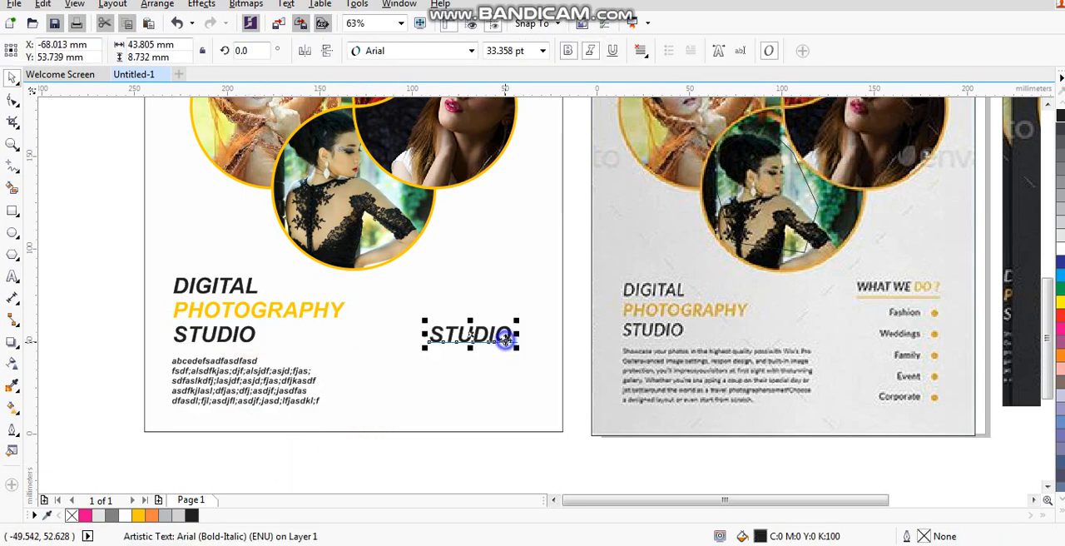
left_click(11, 281)
key("ctrl+a")
type("Fashion ")
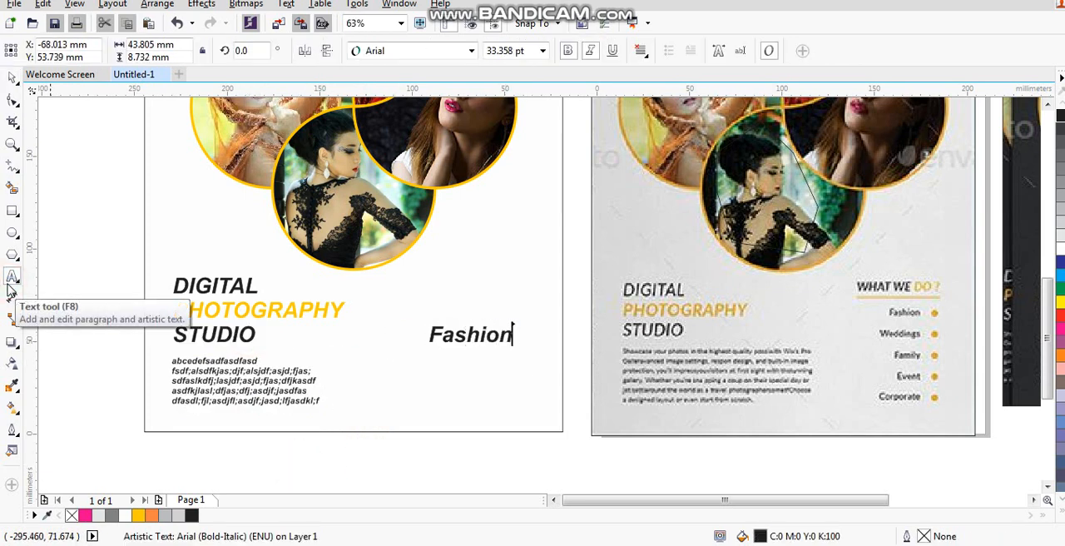
type("Wedding")
key("Return")
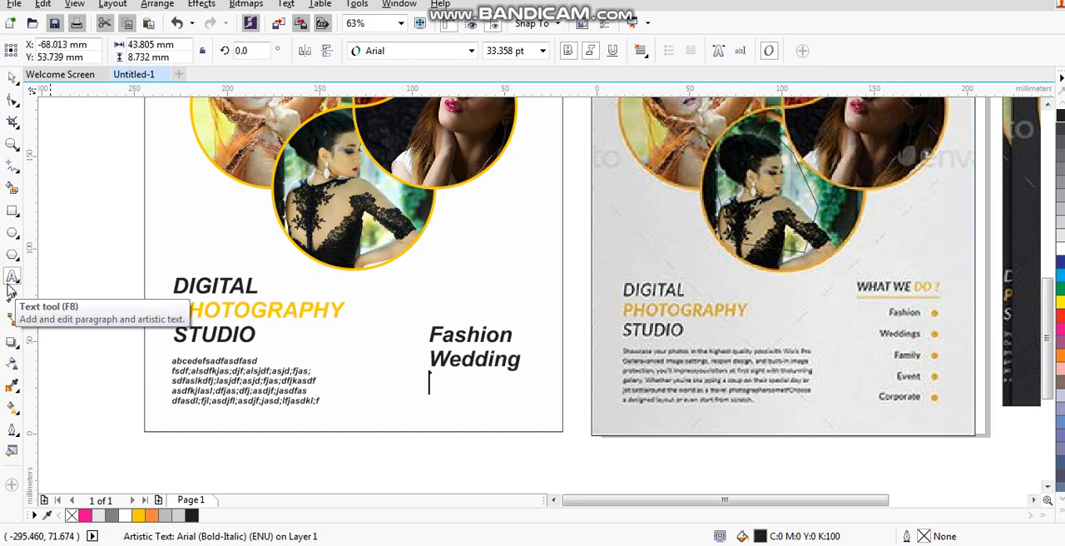
type("Family")
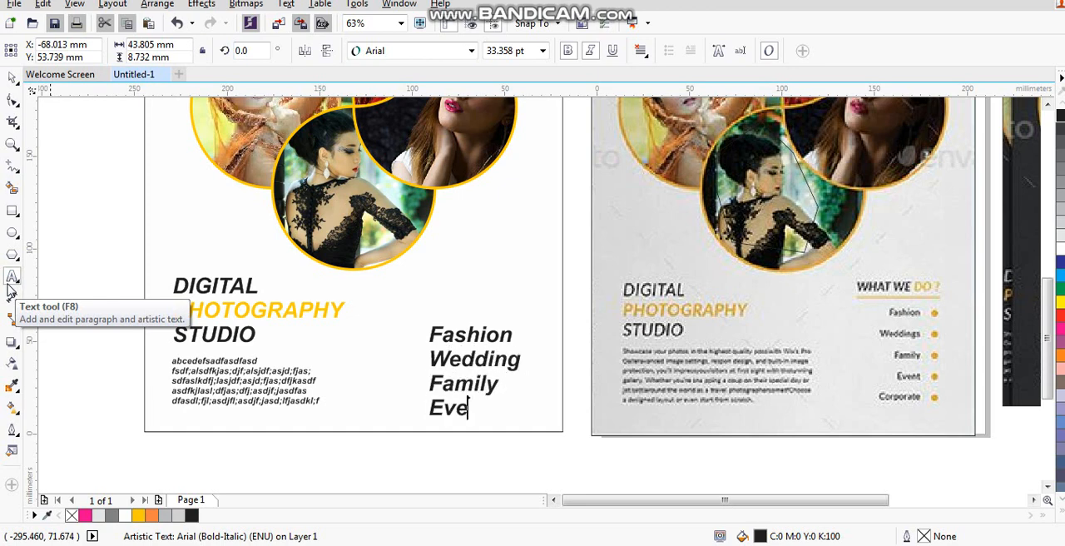
type("Corporate")
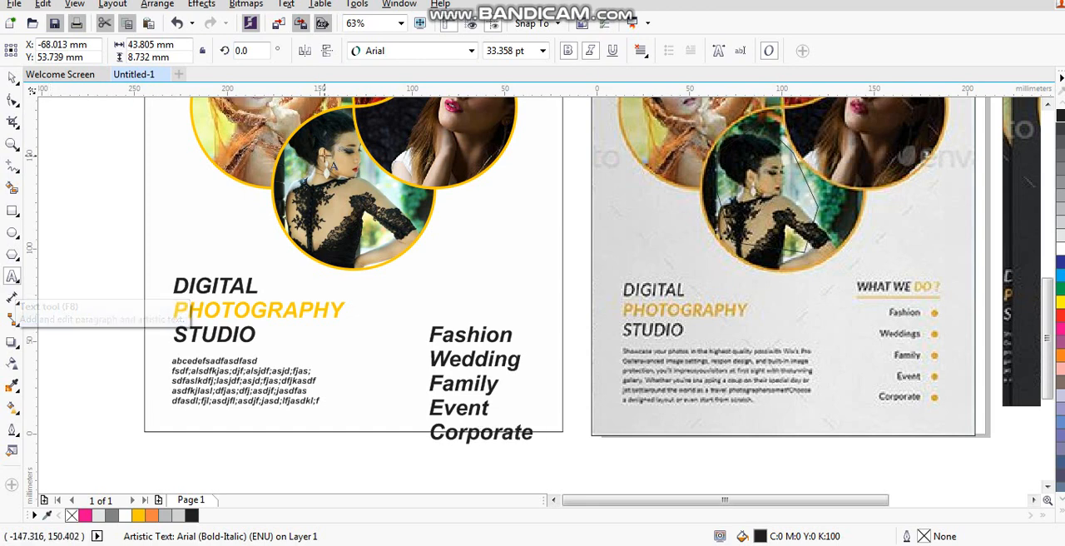
- Remove the italics from the service list, reduce it to 19 pt and move it up beside the title
left_click(590, 51)
left_click(12, 77)
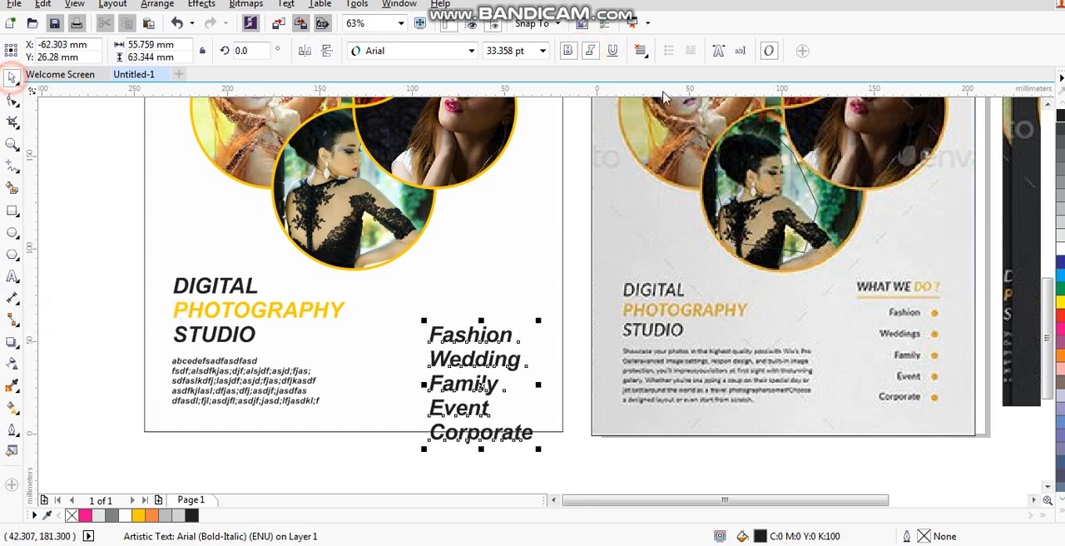
left_click(590, 51)
left_click_drag(537, 449, 490, 423)
left_click_drag(466, 351, 482, 324)
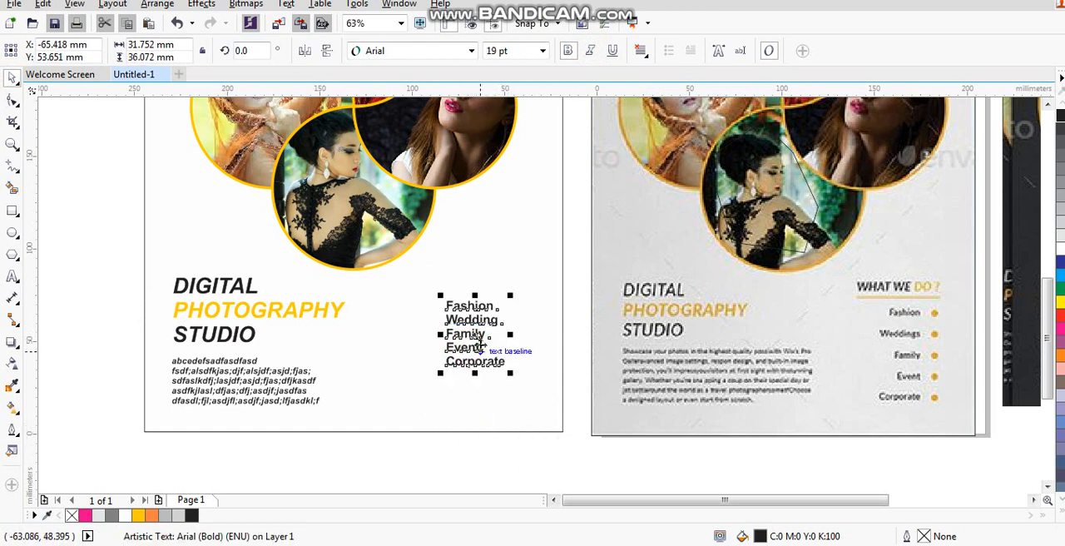
- Increase the service list's line spacing until the block is about 55 mm tall
left_click(10, 100)
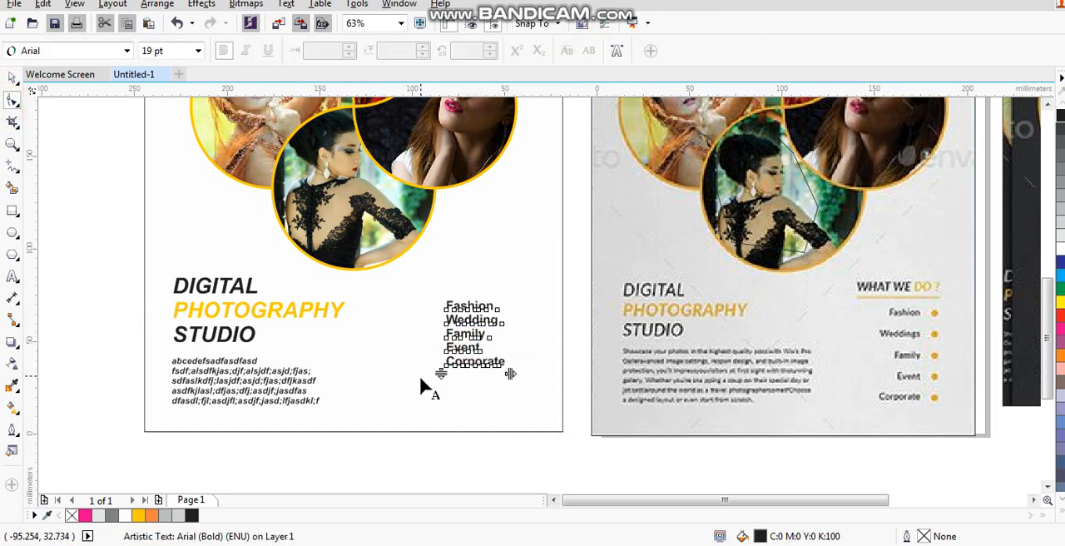
left_click_drag(439, 372, 442, 418)
left_click(11, 81)
scroll(112, 125, "down", 1)
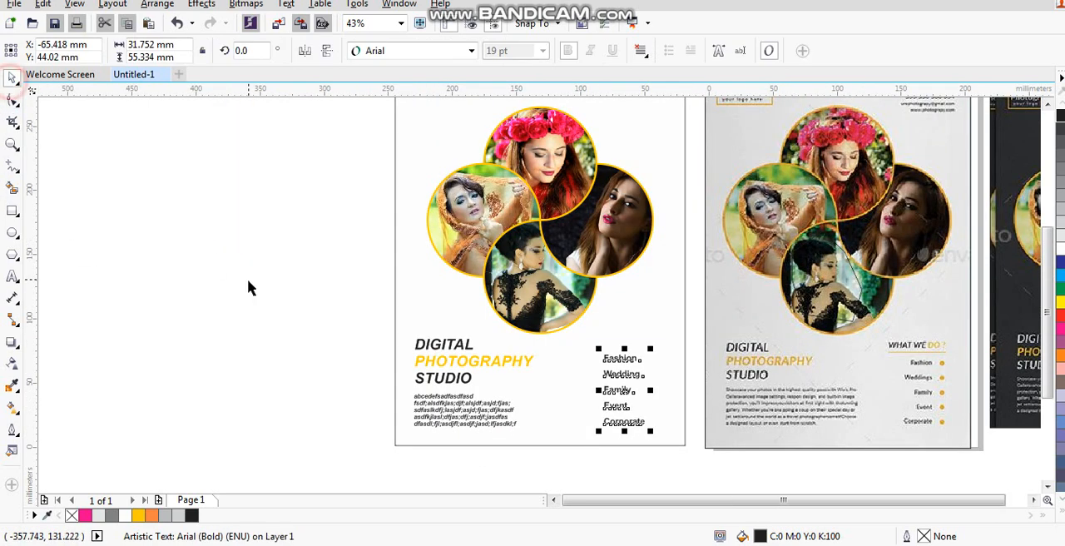
left_click(367, 313)
- Duplicate DIGITAL above the service list, changing it into a WHAT WE DO? heading about 54 mm wide
left_click_drag(442, 341, 620, 332)
right_click(620, 333)
left_click(14, 279)
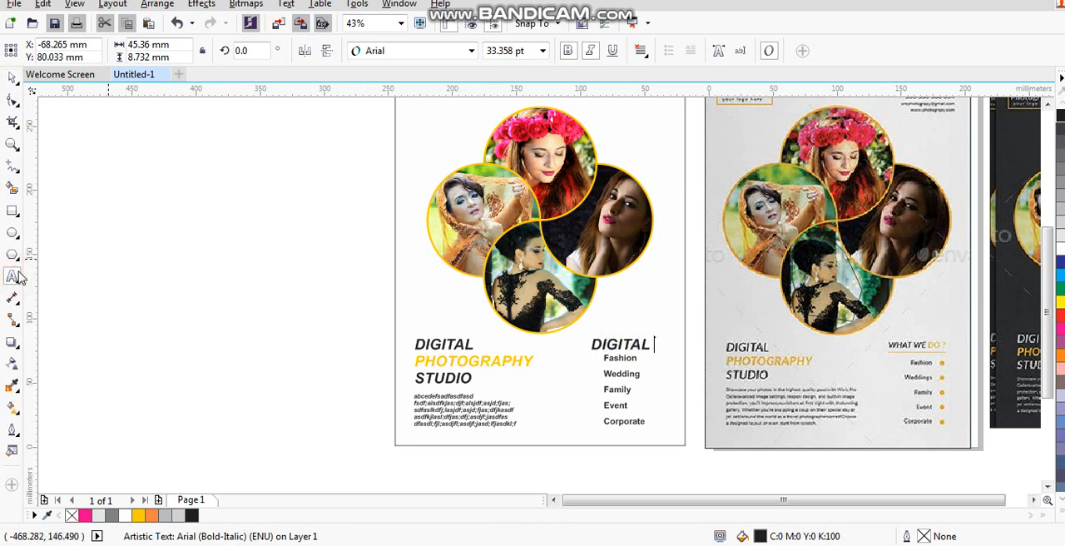
key("ctrl+a")
type("WH")
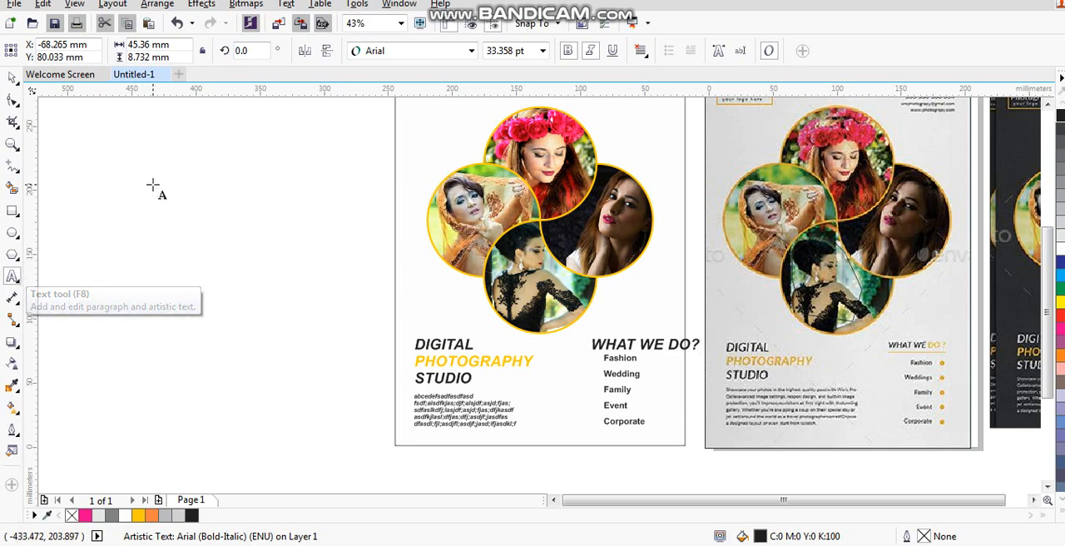
key("ctrl+space")
left_click_drag(708, 358, 661, 369)
- Right-align the WHAT WE DO? heading with the service list and shift both slightly to the right
left_click(630, 359, "shift")
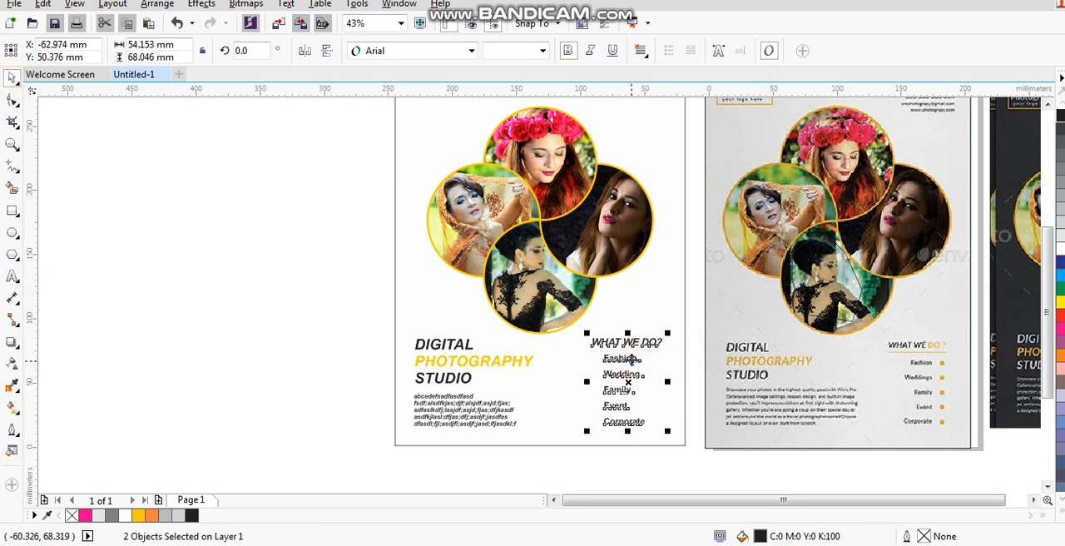
key("r")
left_click_drag(632, 360, 639, 359)
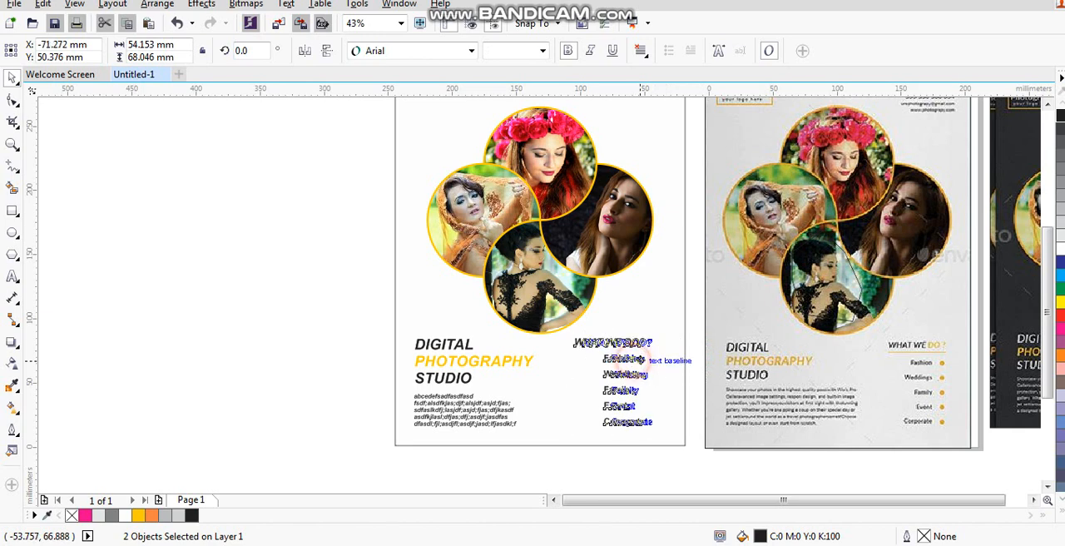
left_click(677, 468)
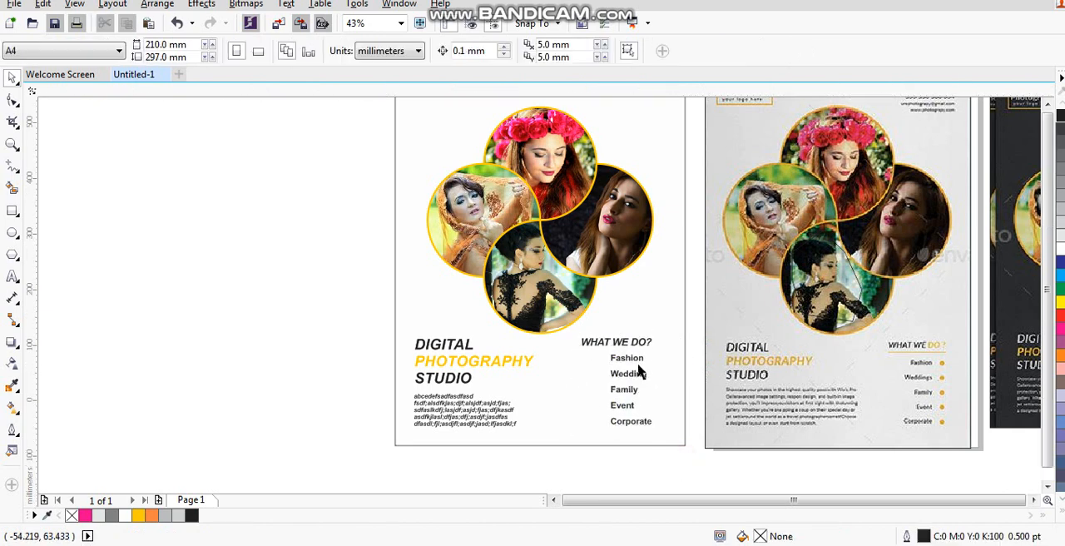
- Duplicate the whole flyer to its left and move the dark reference flyer to the left of the copy
scroll(637, 373, "down", 3)
left_click_drag(494, 214, 802, 428)
key("shift+F2")
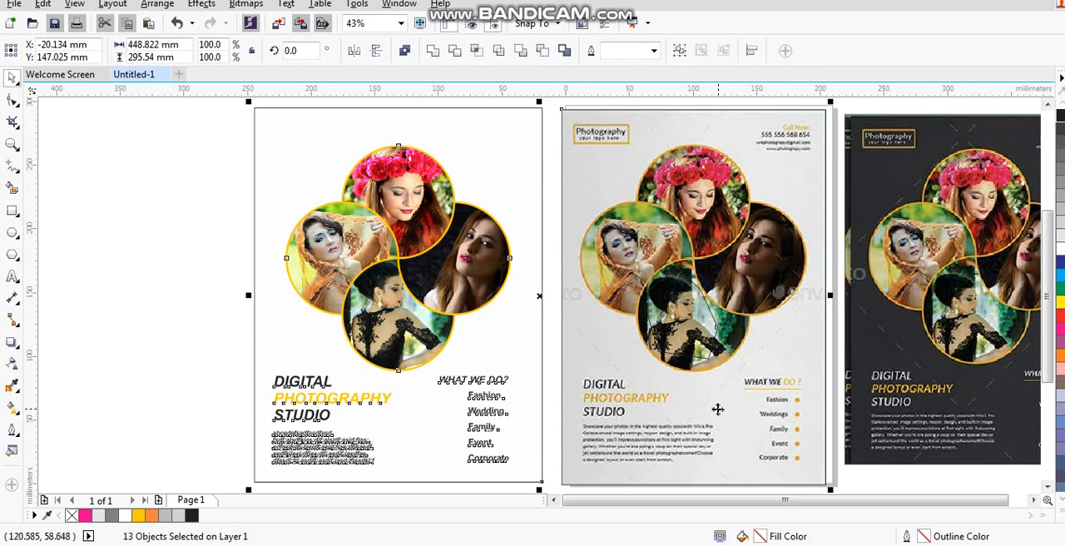
key("Escape")
scroll(736, 428, "down", 2)
left_click_drag(442, 226, 652, 459)
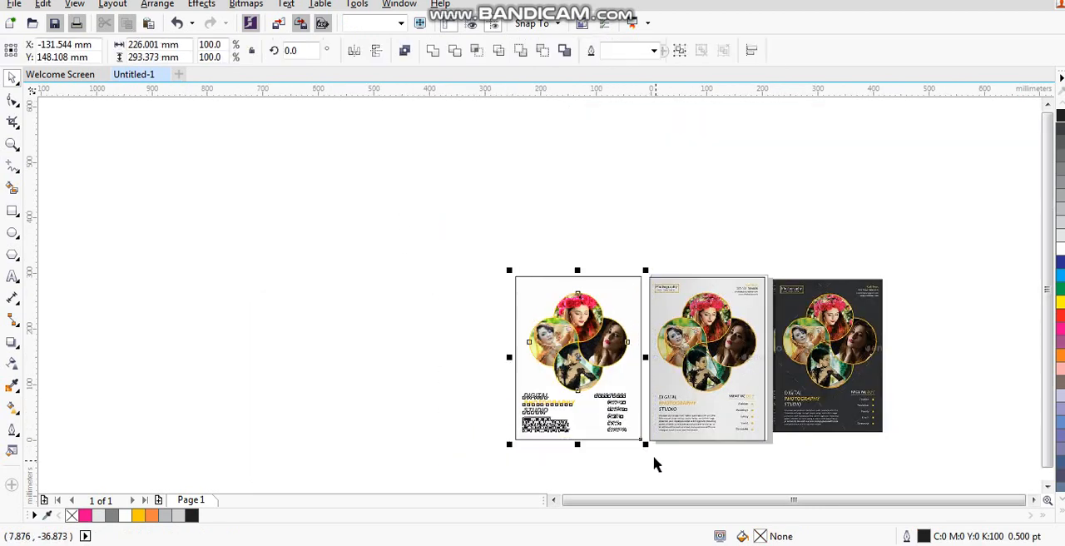
left_click_drag(601, 341, 458, 335)
left_click_drag(857, 376, 340, 371)
- Fill the background rectangle of the flyer copy beside the dark reference with black (C100 M100 Y100 K100)
left_click_drag(231, 250, 488, 445)
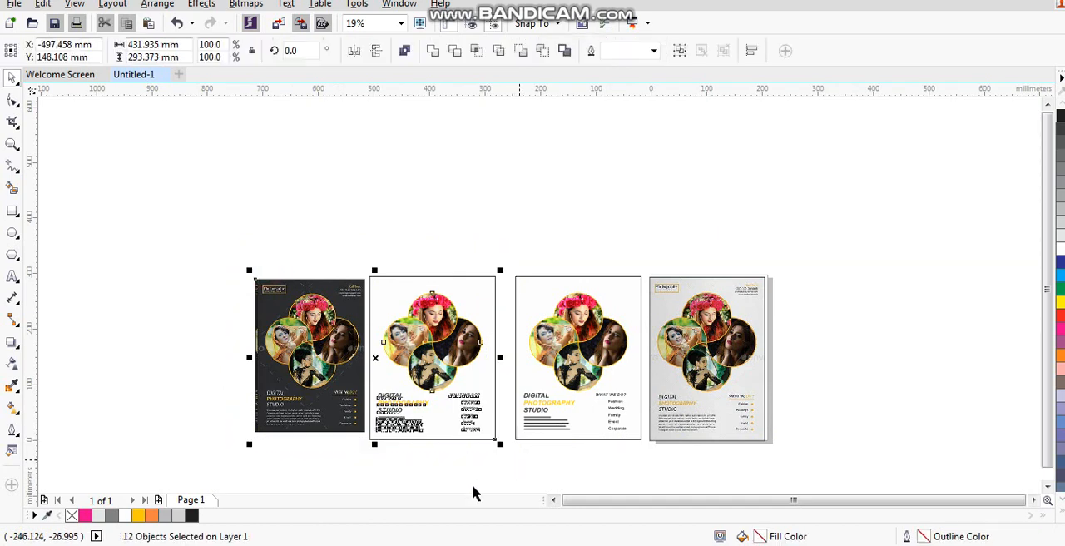
key("shift+F2")
key("Escape")
left_click(545, 107)
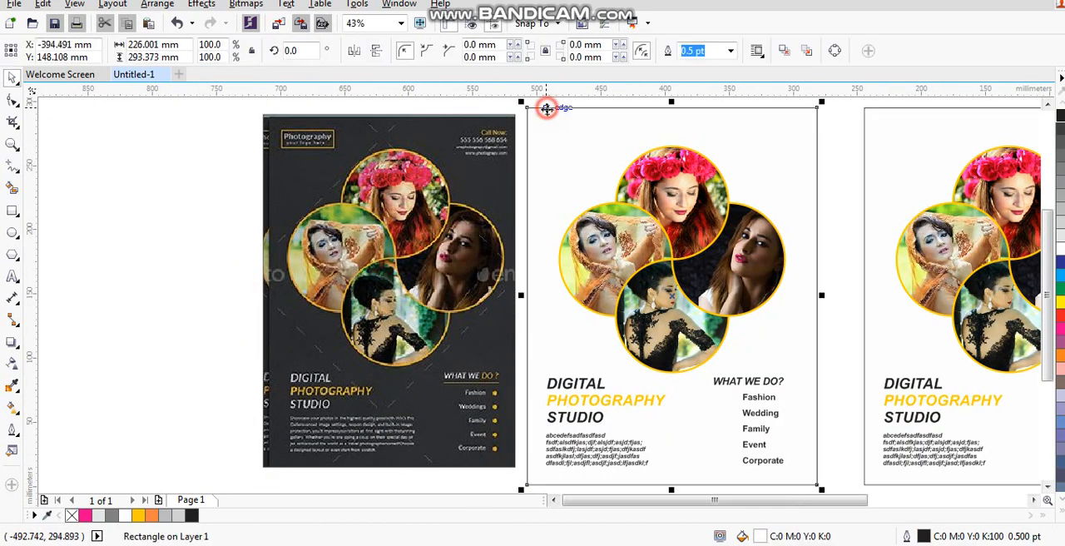
left_click(1061, 509)
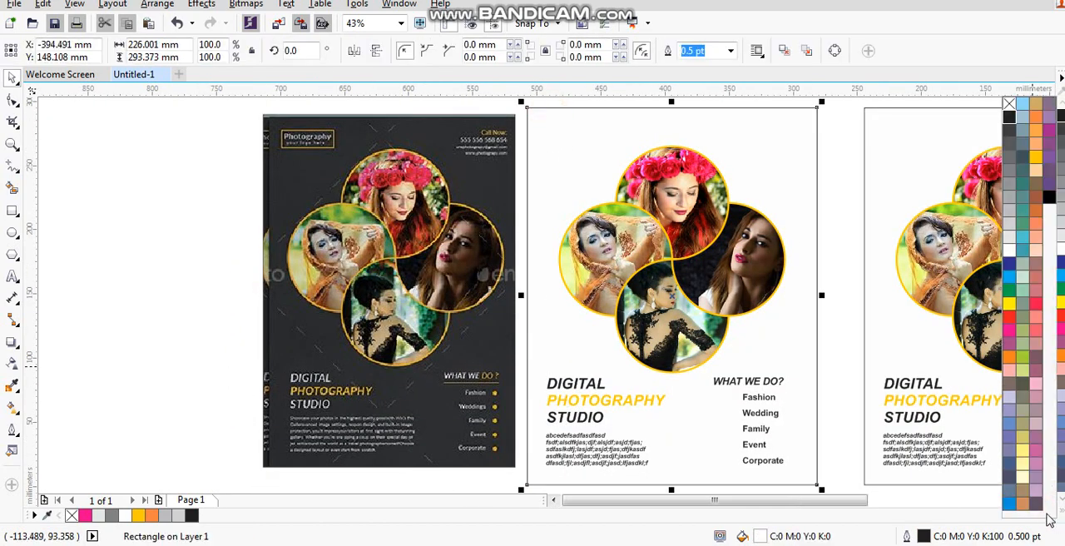
left_click(1048, 198)
left_click(188, 325)
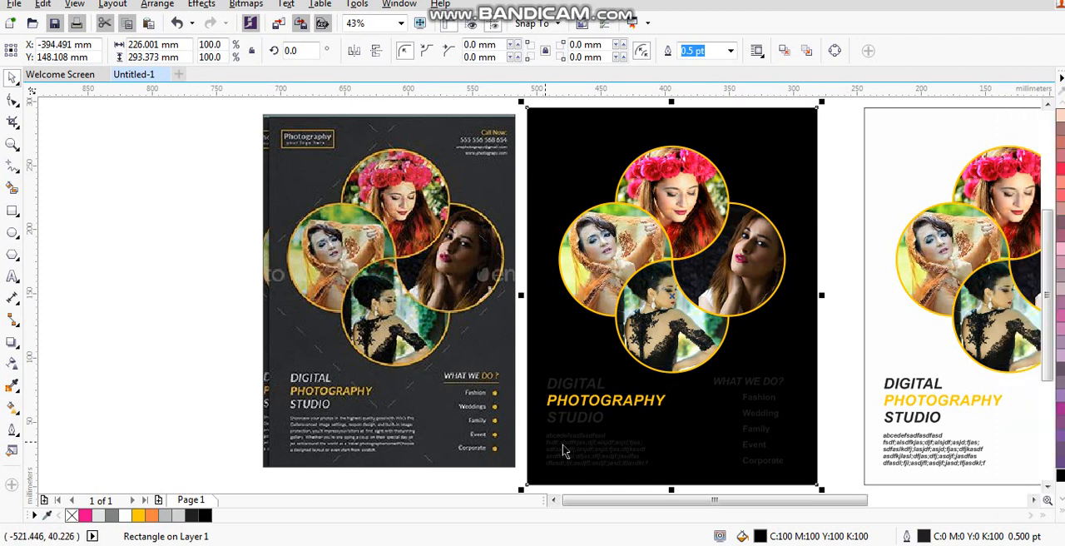
- Recolor DIGITAL, STUDIO and the body text paragraph on the black flyer to white
left_click(564, 388)
left_click(588, 416)
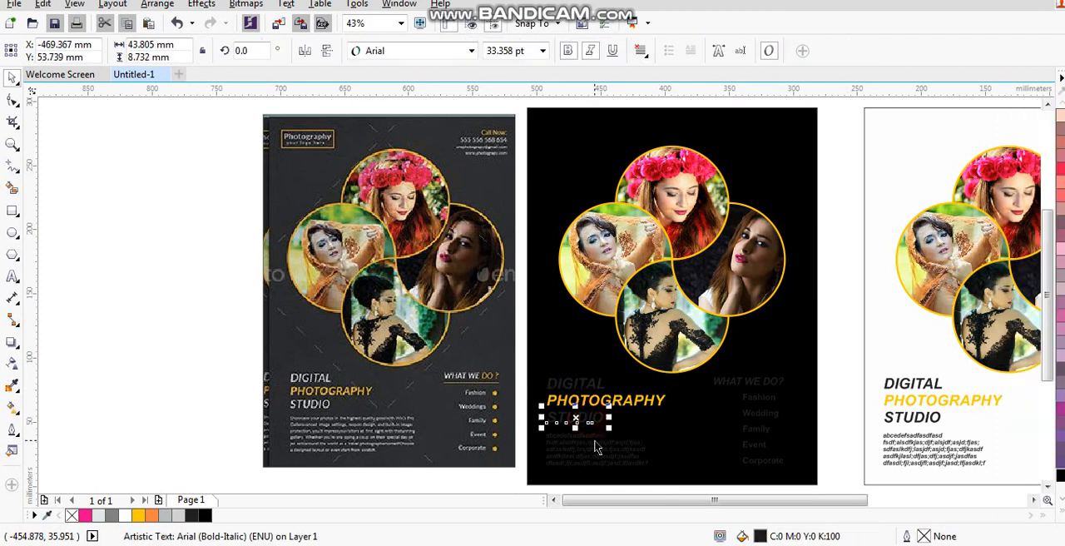
left_click(596, 441, "shift")
left_click(591, 385, "shift")
left_click(1060, 507)
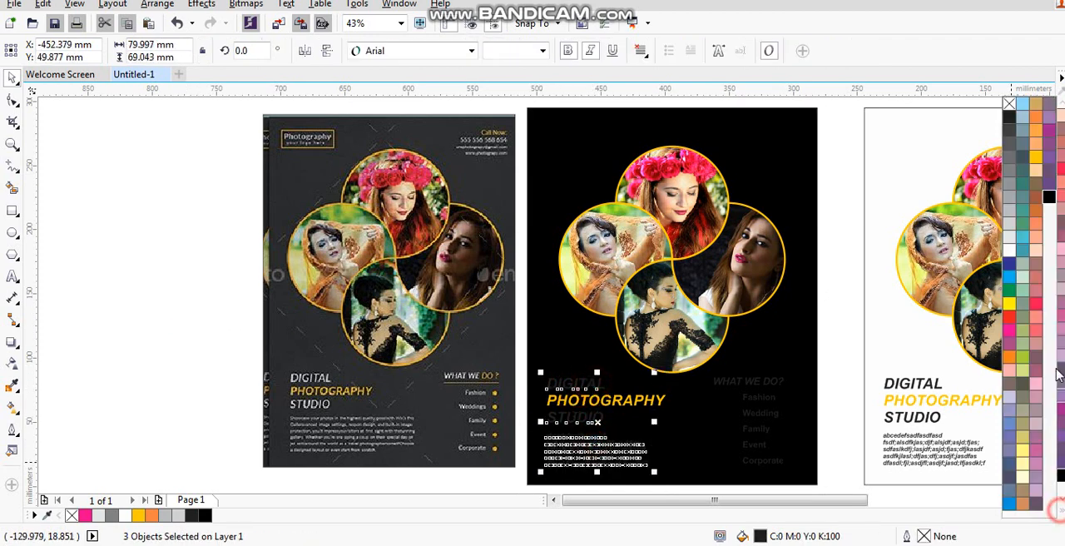
left_click(1008, 249)
left_click(826, 362)
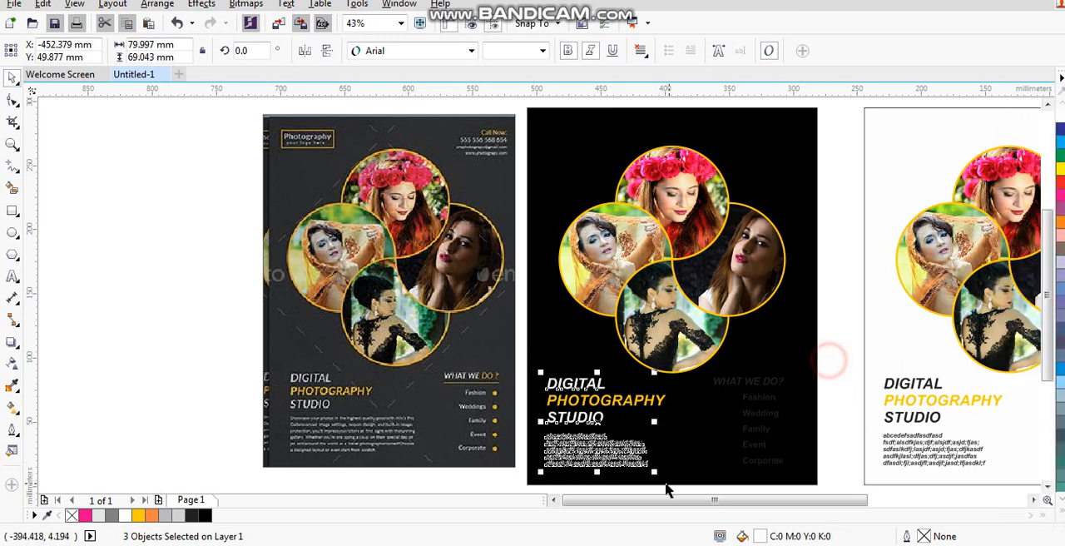
left_click(823, 374)
- Recolor the service list and the WHAT WE DO? heading on the black flyer to white
scroll(680, 509, "down", 1)
left_click(758, 416)
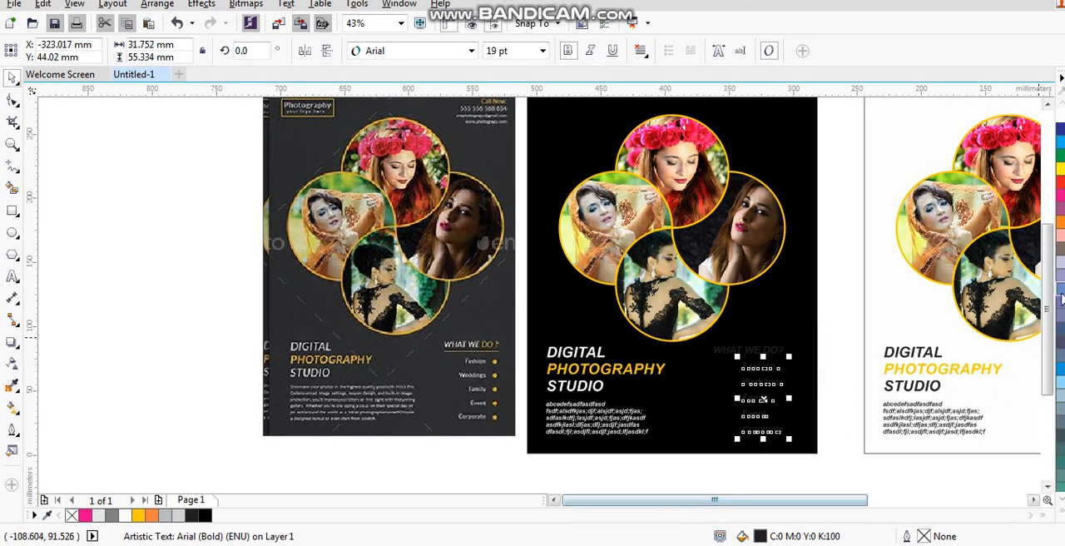
left_click(1060, 509)
left_click(1008, 249)
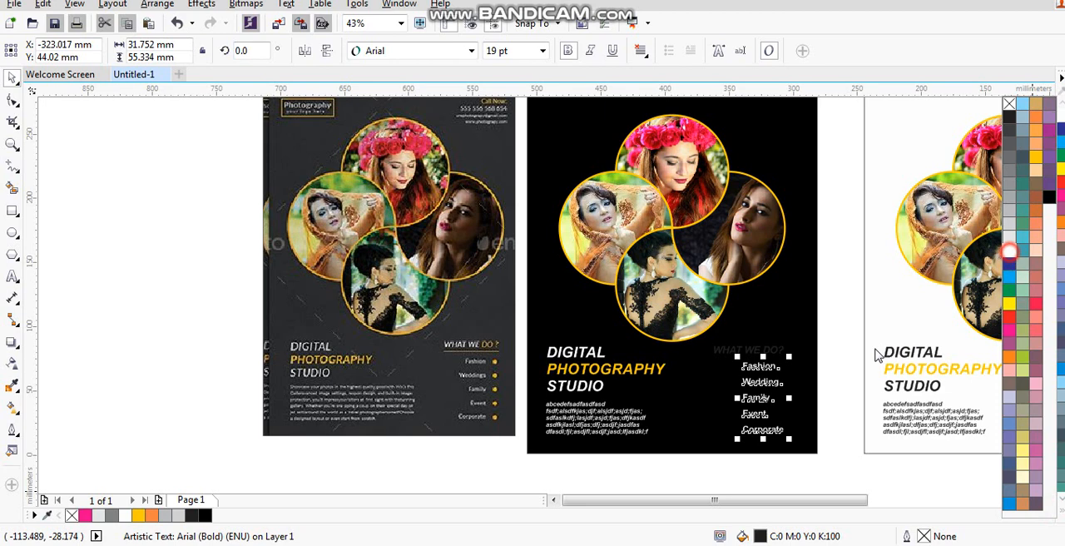
left_click(764, 345)
left_click(765, 353)
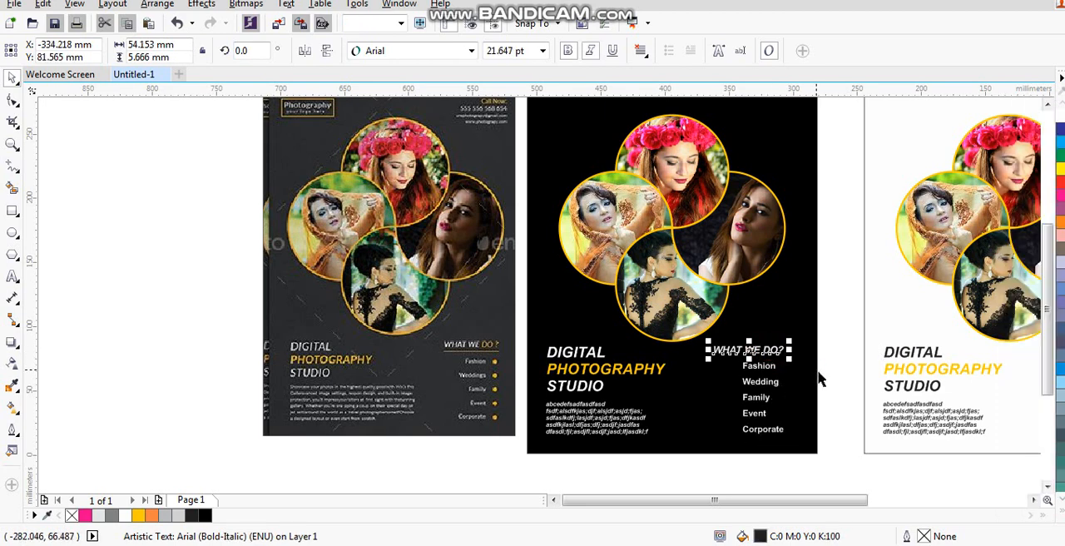
left_click(837, 371)
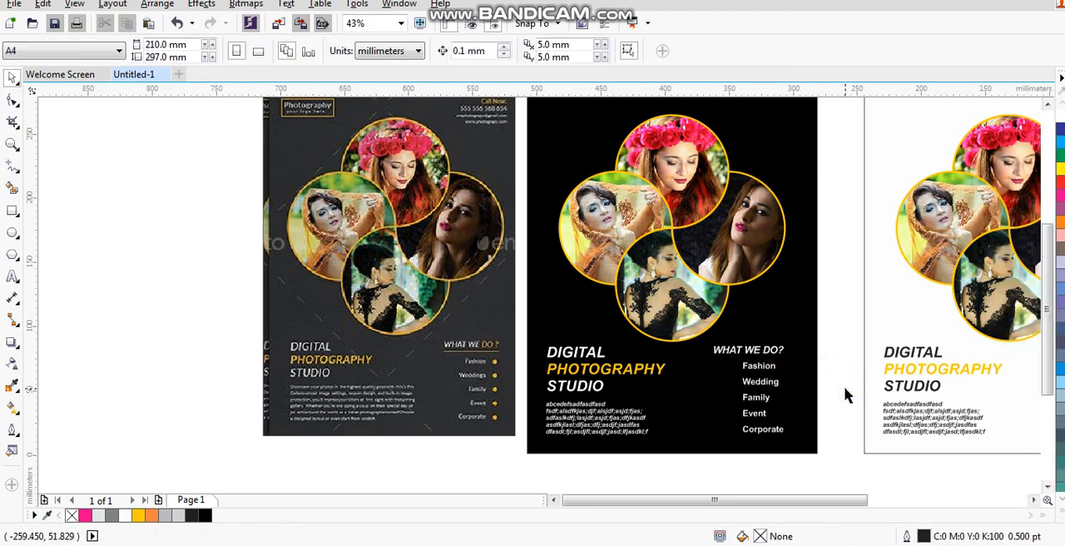
- Select the black and white flyers together and examine both in a full-screen preview
scroll(845, 396, "down", 3)
left_click_drag(658, 238, 980, 445)
key("shift+F2")
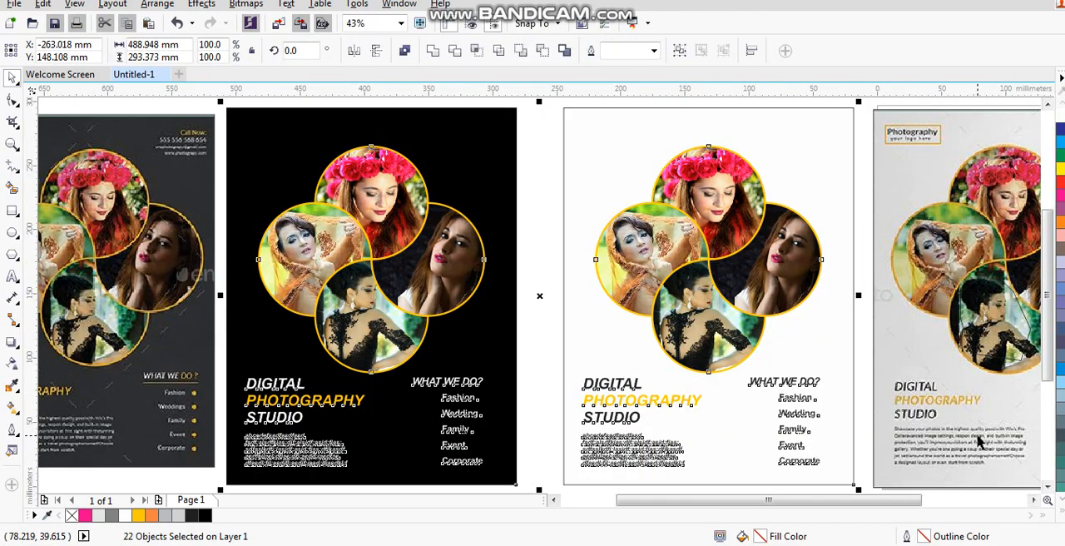
key("F9")
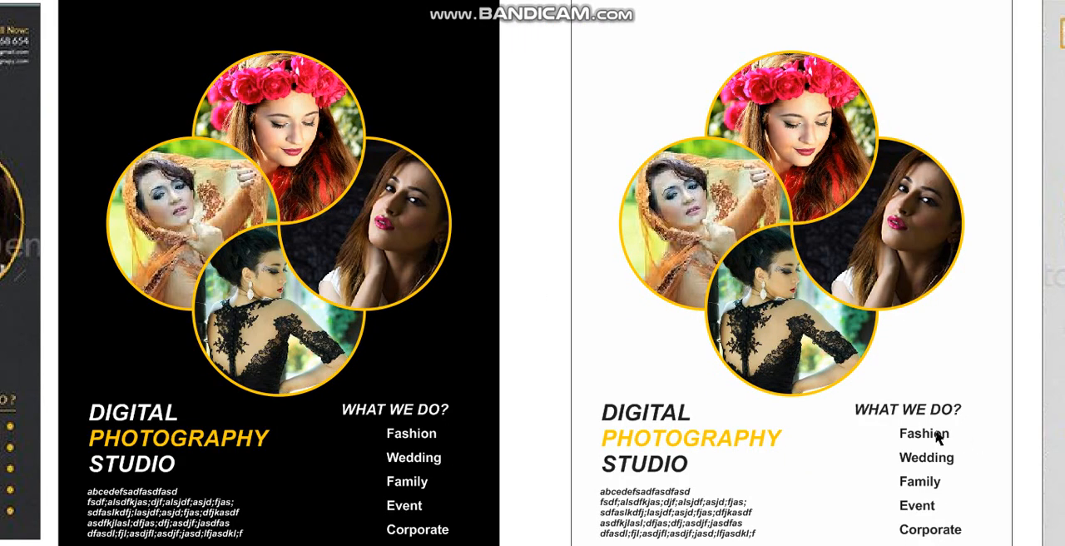
left_click(938, 439)
scroll(910, 435, "down", 3)
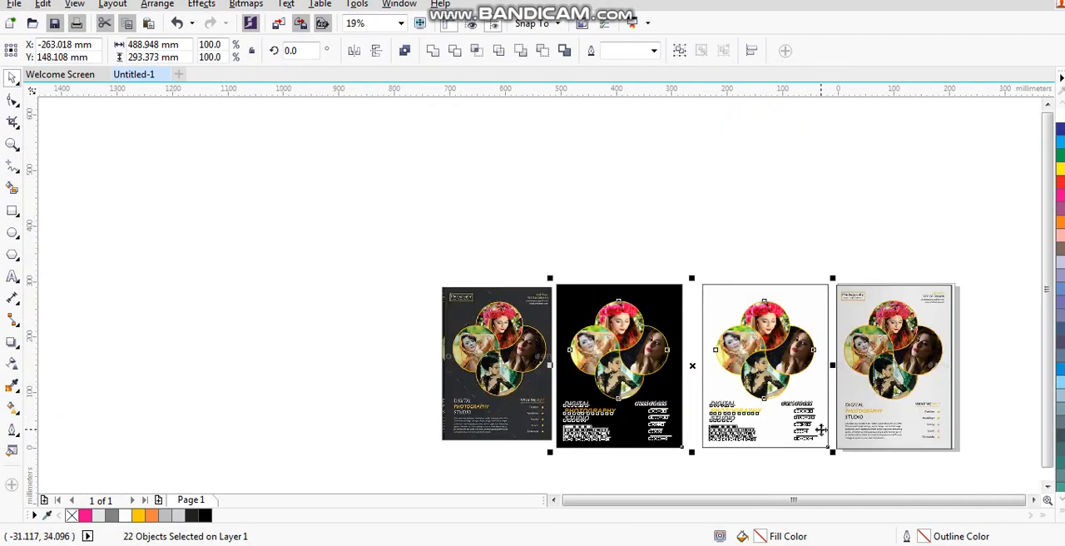